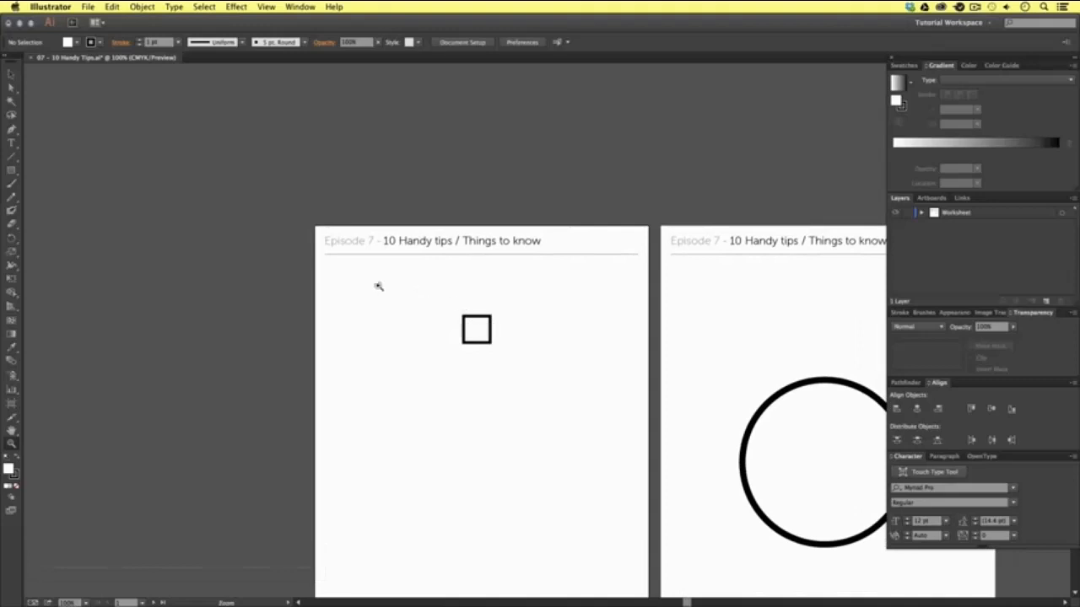
- Zoom in on the small square and back out repeatedly, ending with both artboards in view
drag(348, 268, 605, 459)
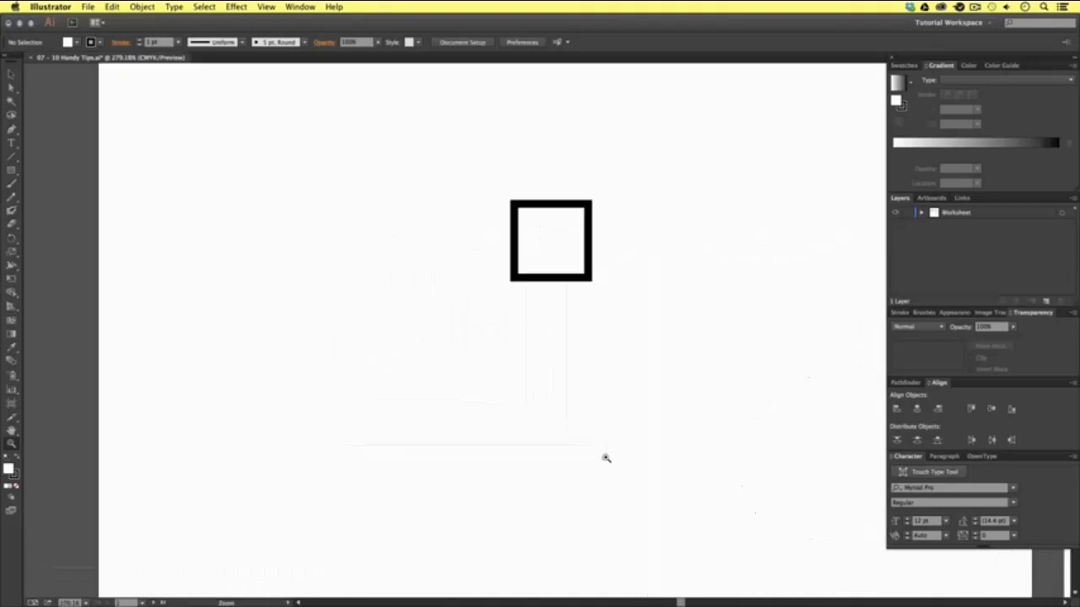
alt+click(591, 336)
alt+click(589, 339)
alt+click(582, 349)
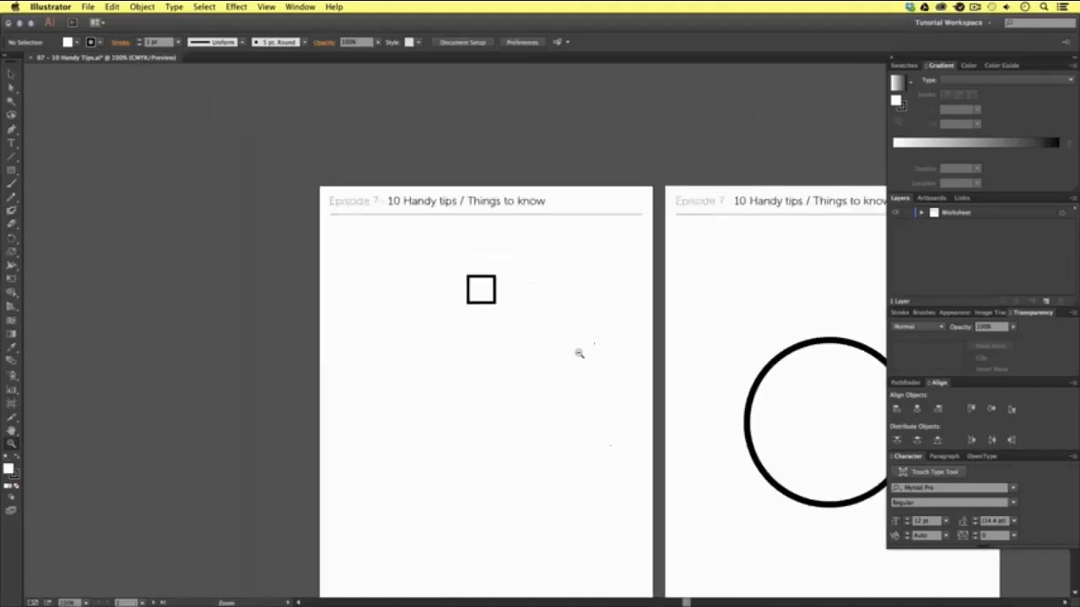
alt+click(578, 354)
alt+click(578, 354)
drag(418, 249, 557, 361)
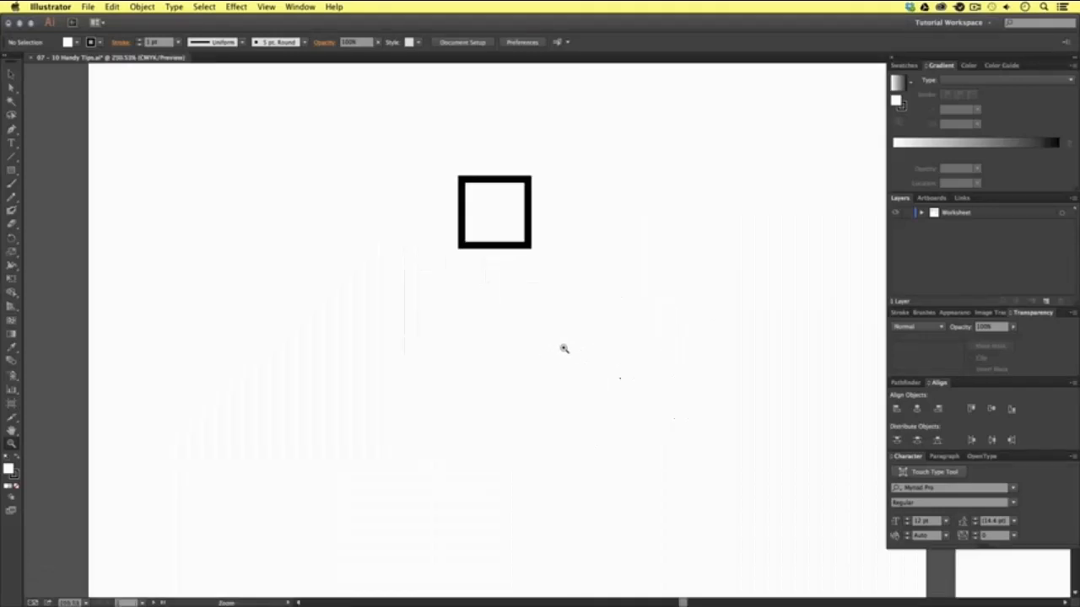
alt+click(566, 346)
alt+click(565, 350)
alt+click(564, 351)
drag(618, 339, 437, 340)
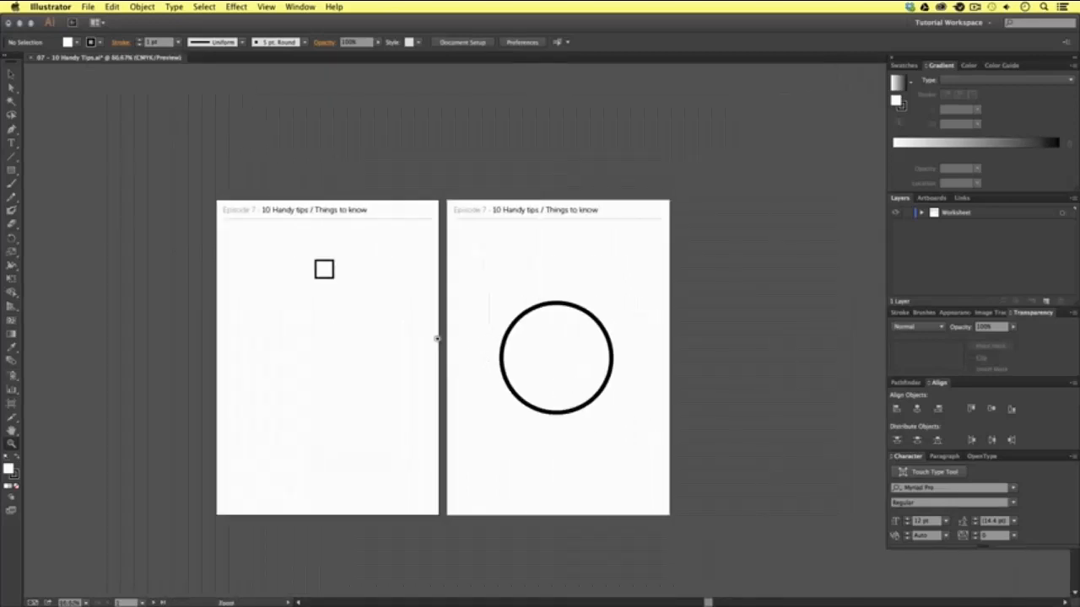
- Fit the first artboard to the window, zoom in closely on the square, and fit the artboard again
key(super+0)
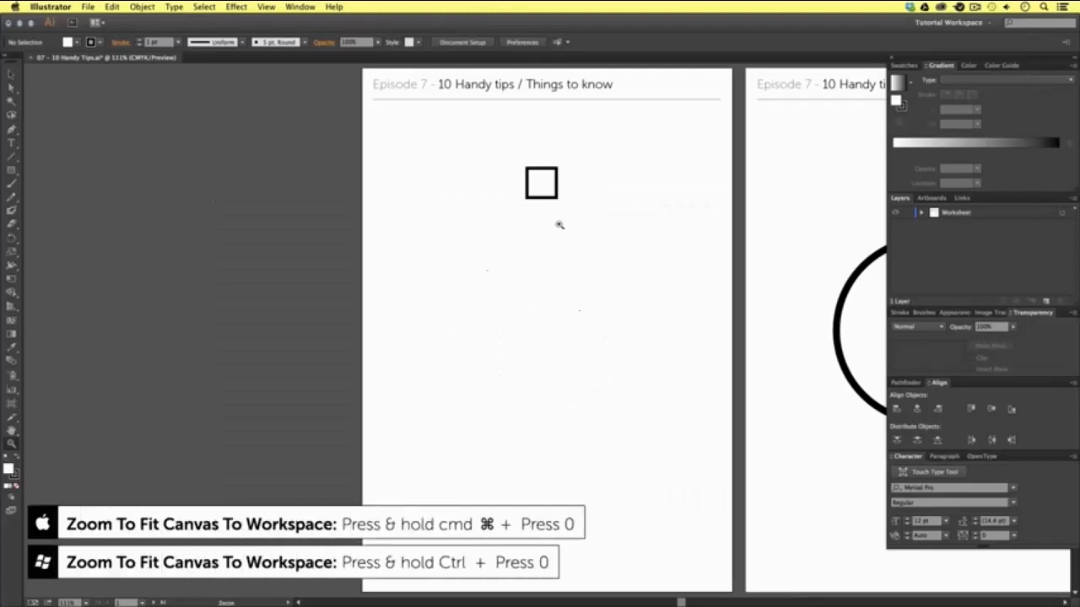
drag(513, 164, 621, 251)
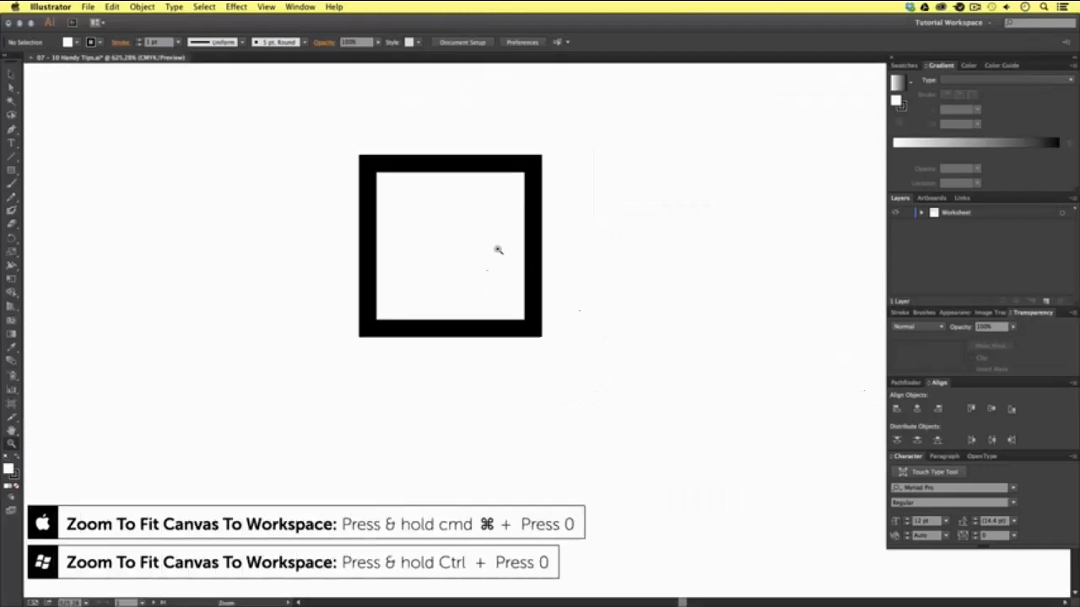
scroll(499, 248, up, 3)
key(super+0)
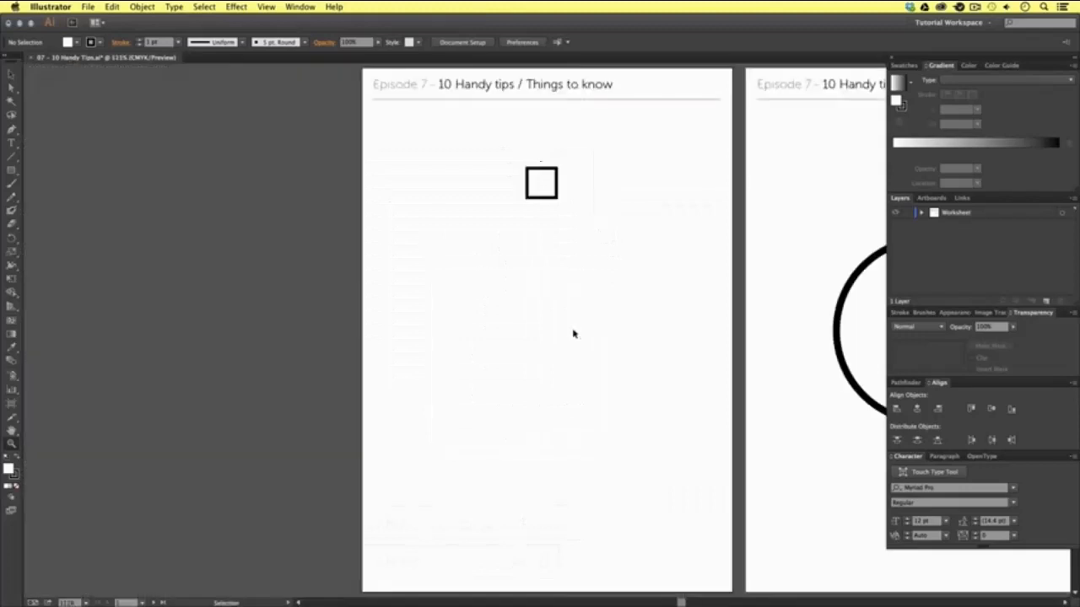
scroll(627, 315, right, 5)
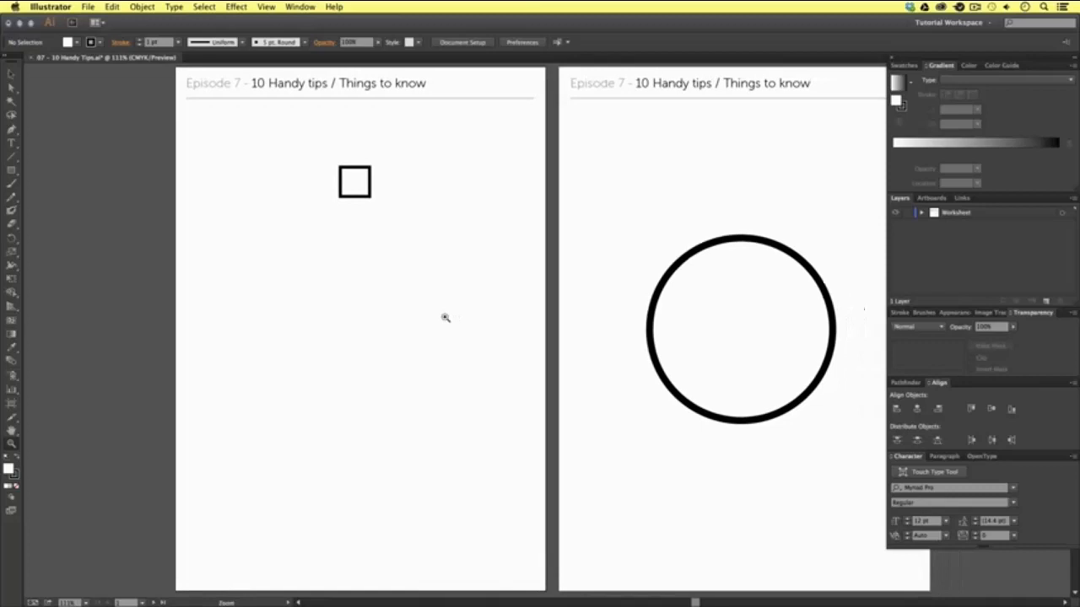
- Zoom out, zoom in on the square and on the circle, returning to 100% zoom after each close-up
alt+click(439, 304)
alt+click(532, 330)
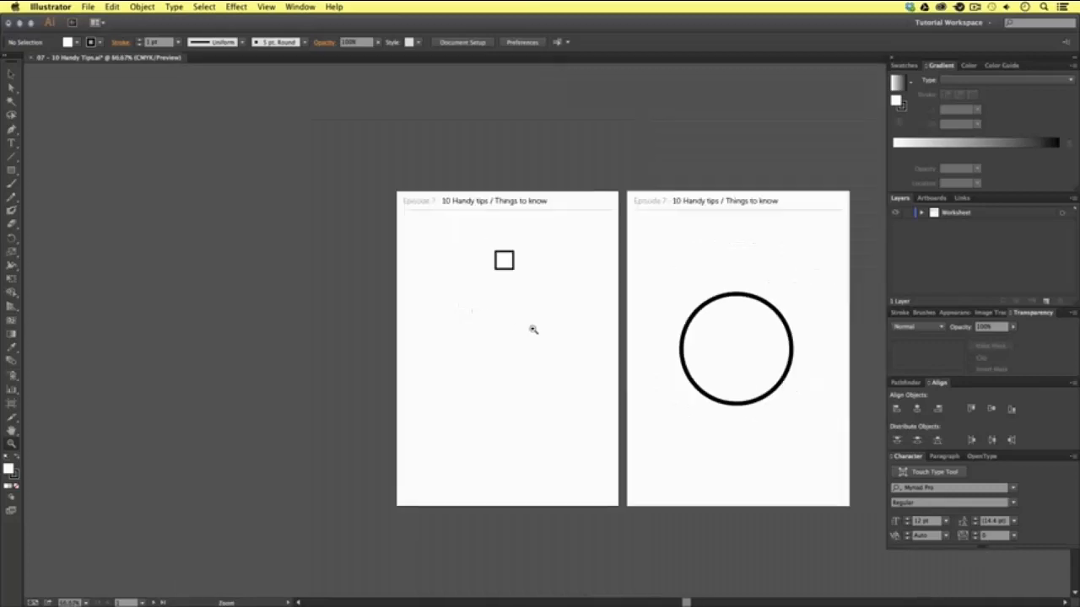
key(v)
key(super+1)
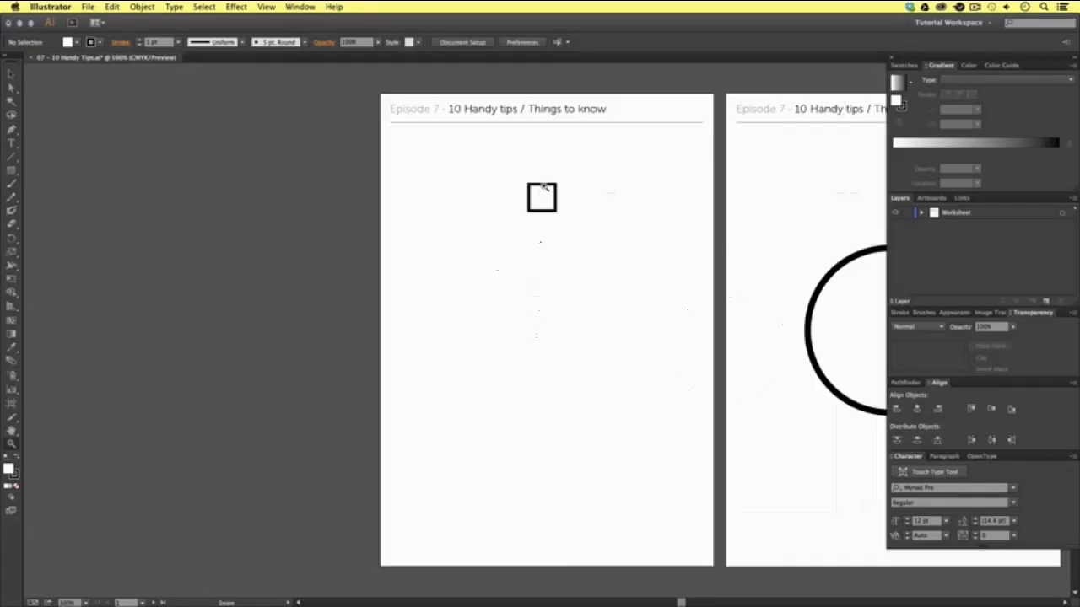
drag(517, 174, 571, 237)
key(super+1)
drag(762, 256, 425, 261)
drag(432, 207, 701, 463)
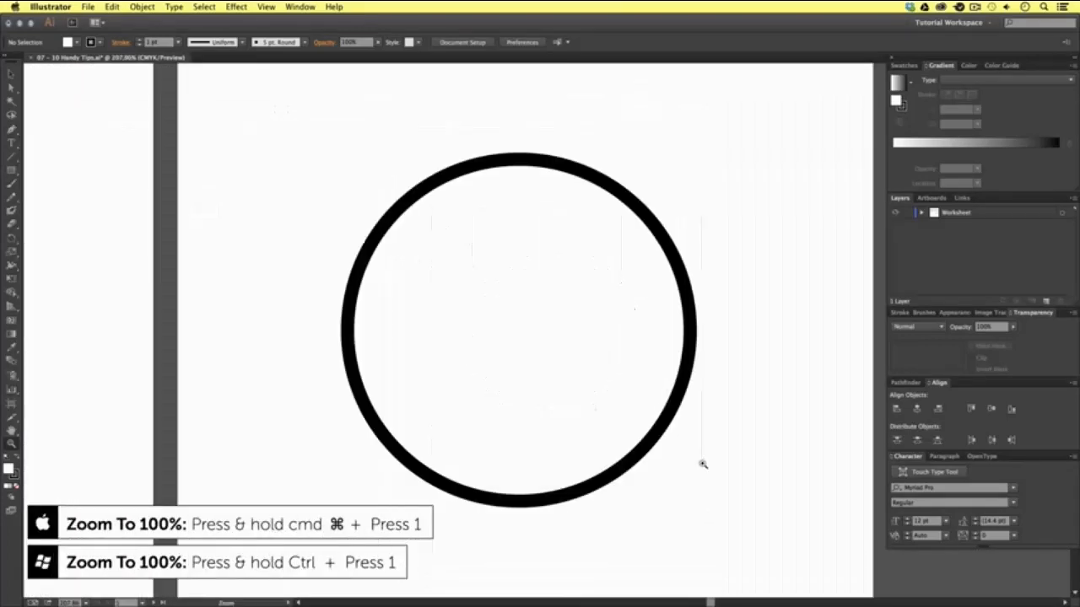
key(super+1)
drag(798, 318, 582, 319)
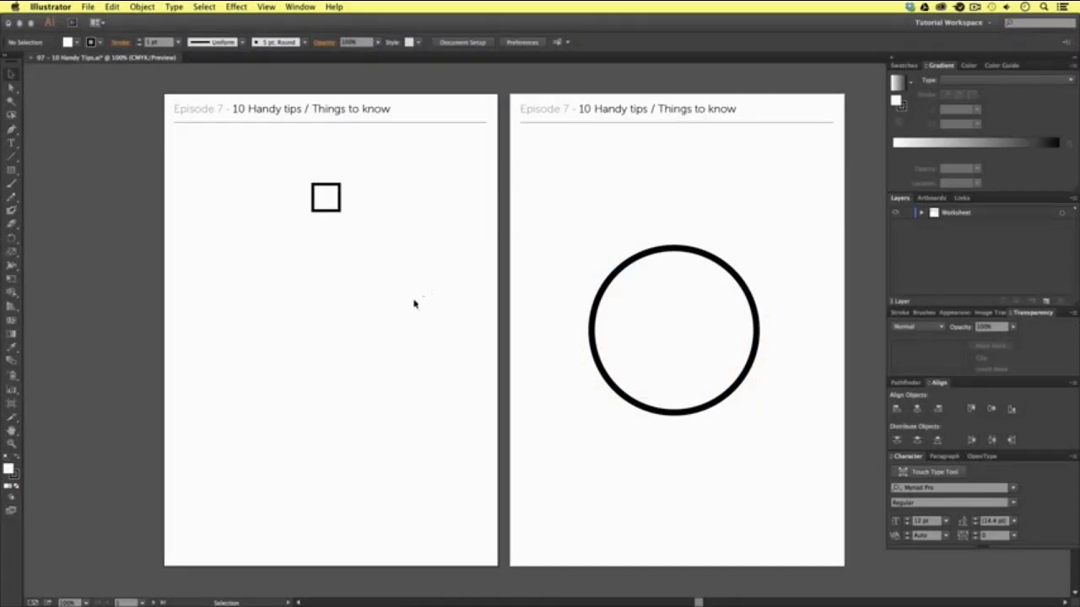
- Pan around the canvas with the Hand tool, zoom out, and zoom in on the square beneath the heading
key(space)
drag(447, 302, 254, 302)
drag(372, 181, 442, 296)
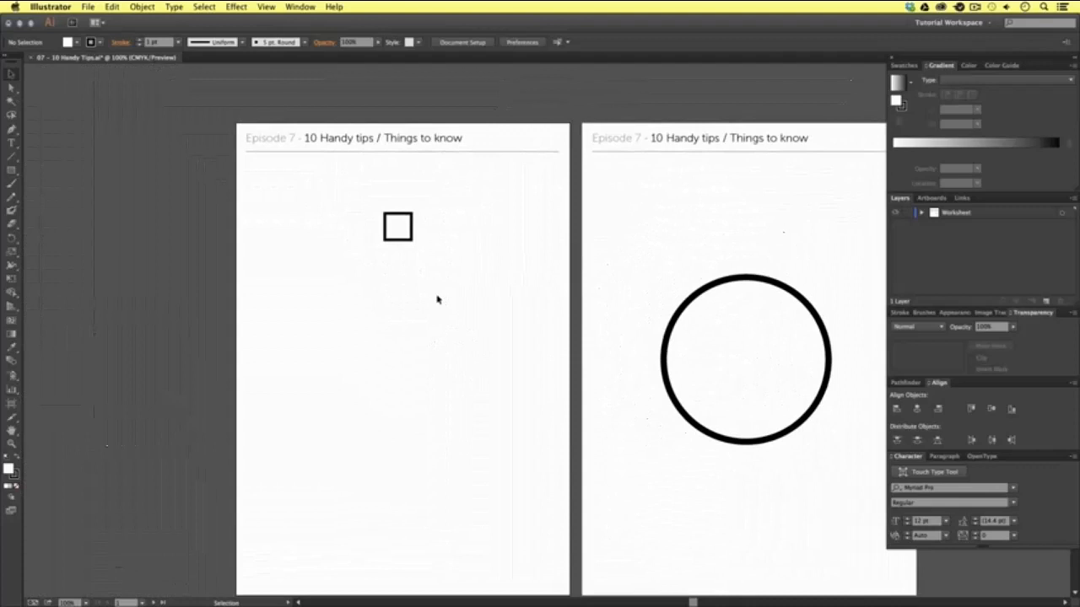
key(z)
alt+click(486, 312)
alt+click(499, 318)
drag(611, 323, 507, 350)
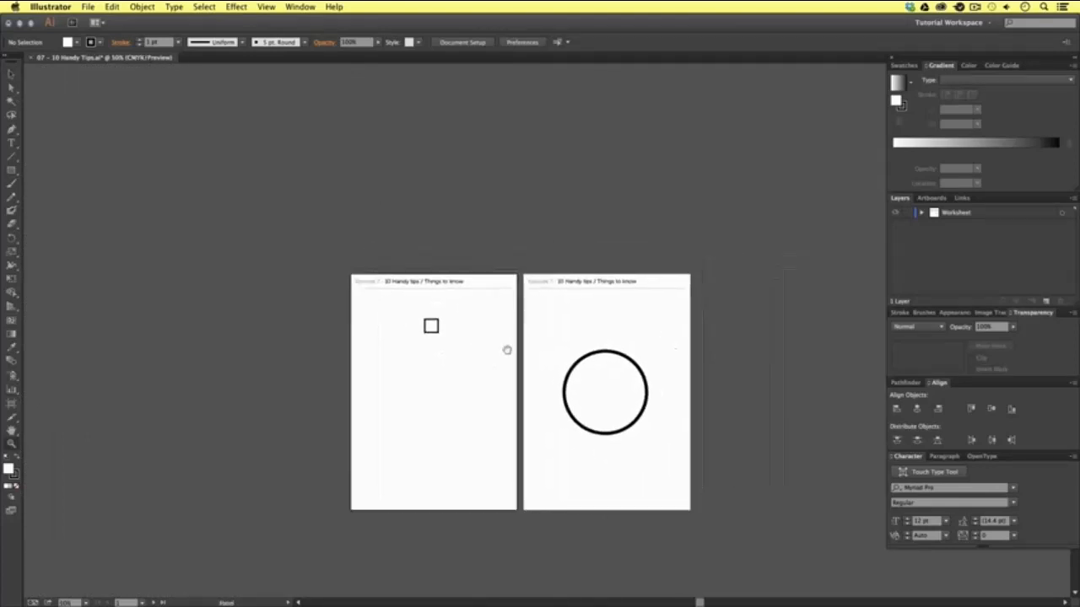
drag(393, 301, 500, 386)
drag(540, 295, 576, 296)
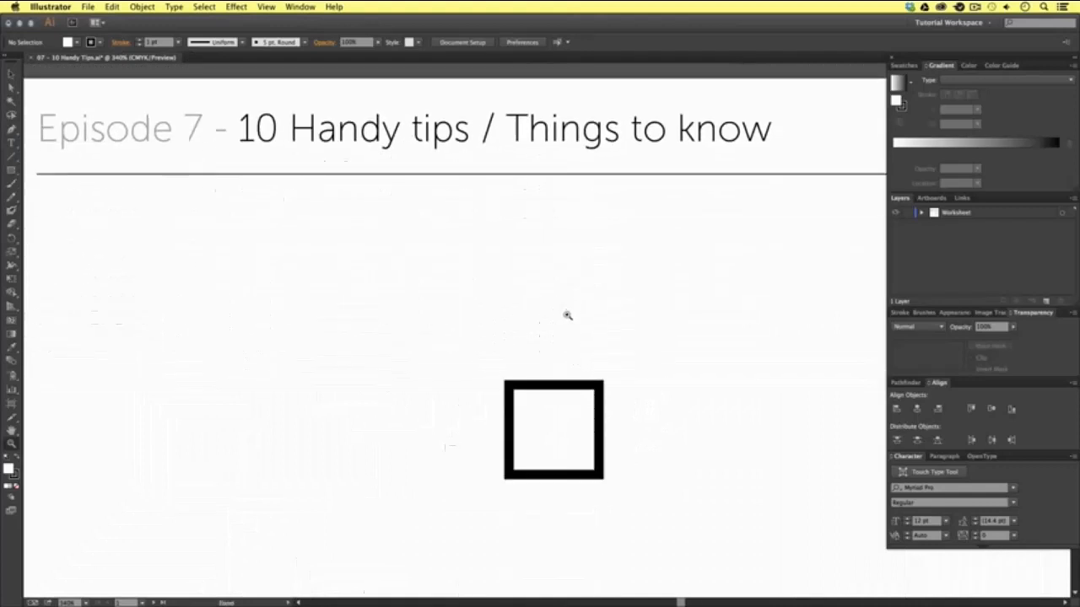
- Zoom out, pan across to the circle for a closer look, and bring both artboards back into view
alt+click(598, 335)
alt+click(605, 343)
alt+click(606, 343)
drag(873, 418, 406, 177)
drag(493, 297, 424, 252)
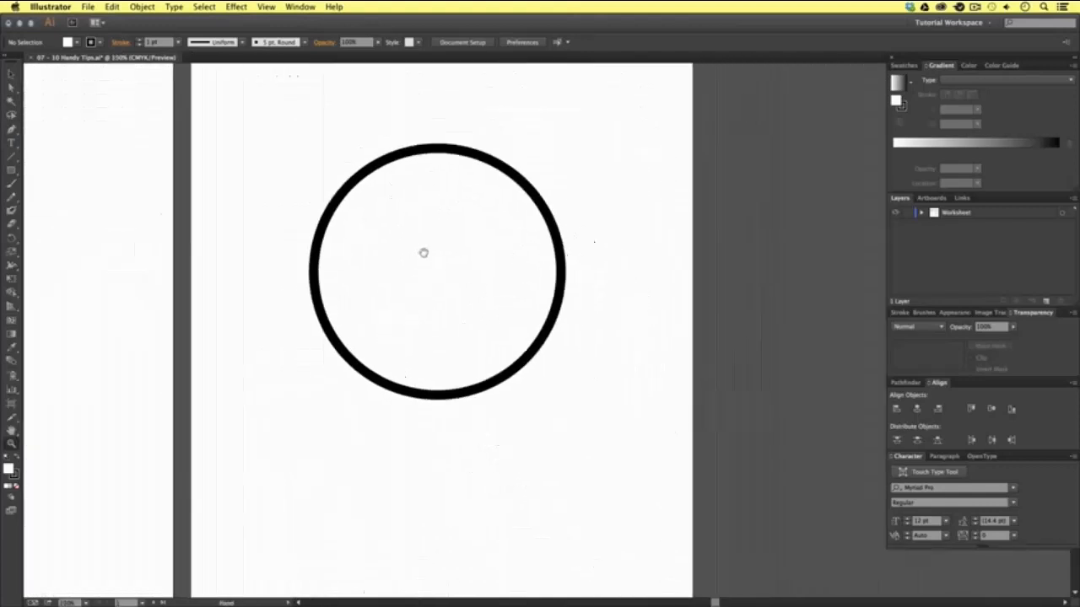
click(429, 217)
drag(619, 422, 515, 337)
drag(445, 338, 577, 377)
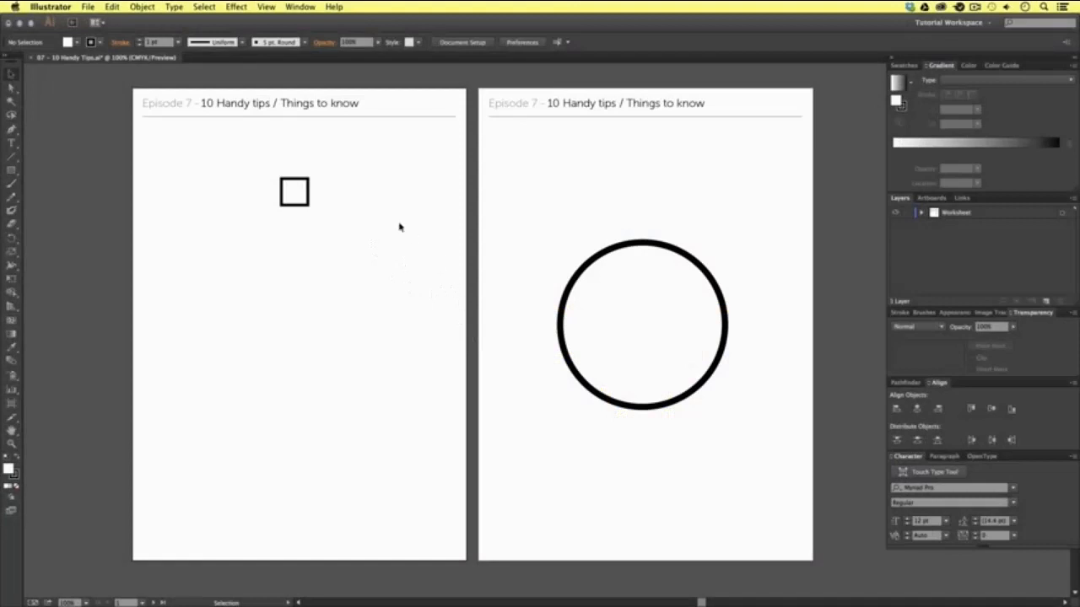
- Duplicate the small square three times, staggering the copies down the first artboard
key(z)
drag(112, 72, 482, 334)
key(v)
scroll(549, 337, right, 3)
scroll(548, 338, down, 2)
click(427, 248)
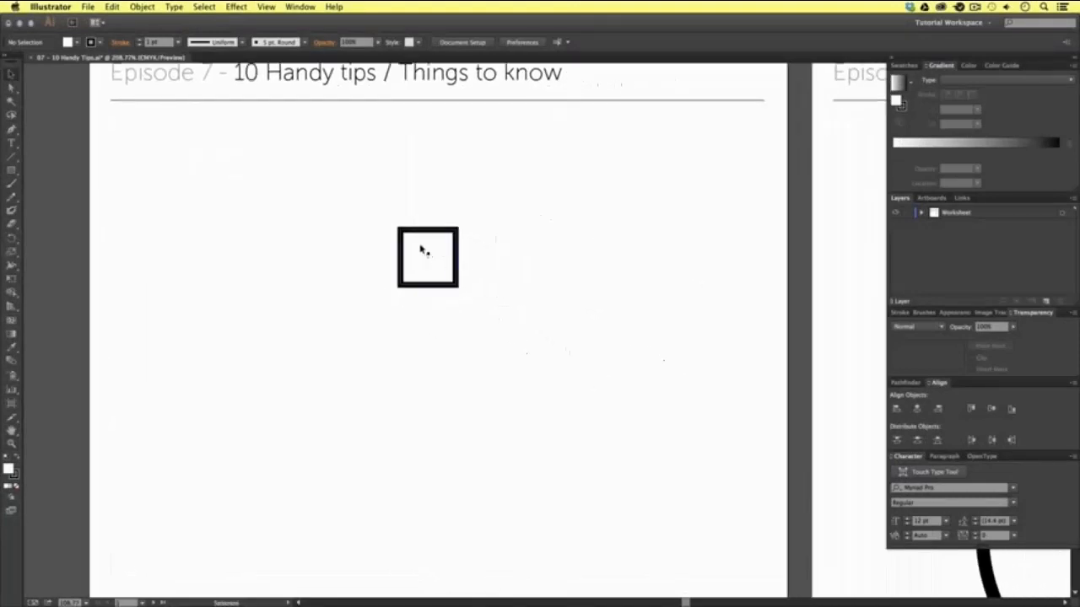
scroll(467, 306, down, 1)
scroll(467, 306, right, 1)
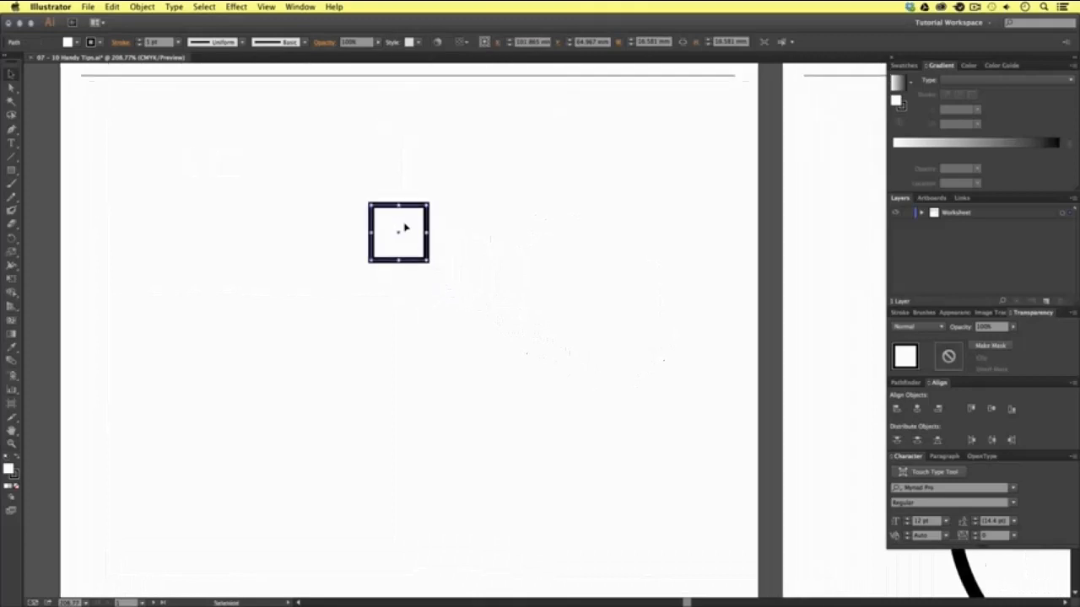
drag(407, 225, 521, 354)
scroll(581, 413, down, 2)
drag(525, 290, 515, 499)
scroll(583, 458, down, 3)
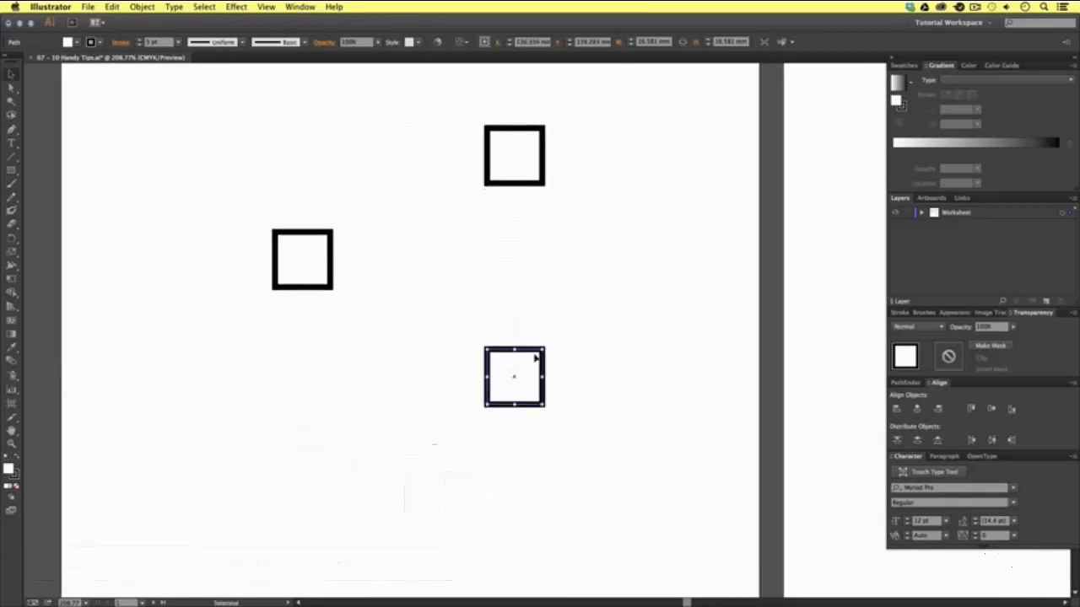
- Place three more staggered copies of the square in the lower half of the first artboard and deselect everything
drag(535, 359, 442, 528)
scroll(526, 366, down, 4)
scroll(526, 366, right, 1)
drag(429, 391, 321, 510)
key(super+shift+a)
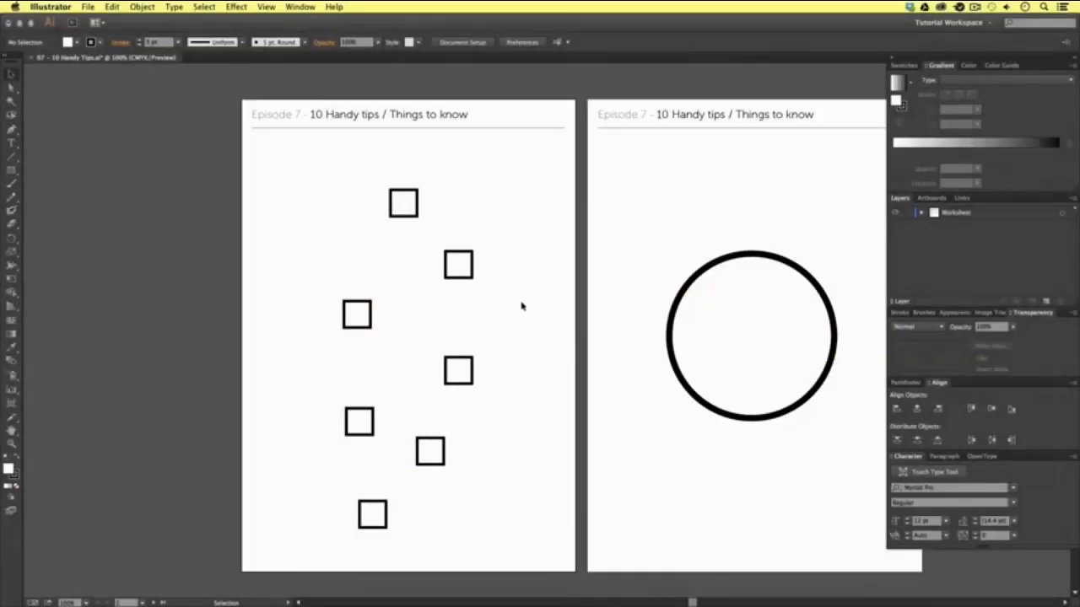
- Select all seven squares together, move them slightly up as a group, and deselect them
drag(270, 150, 544, 556)
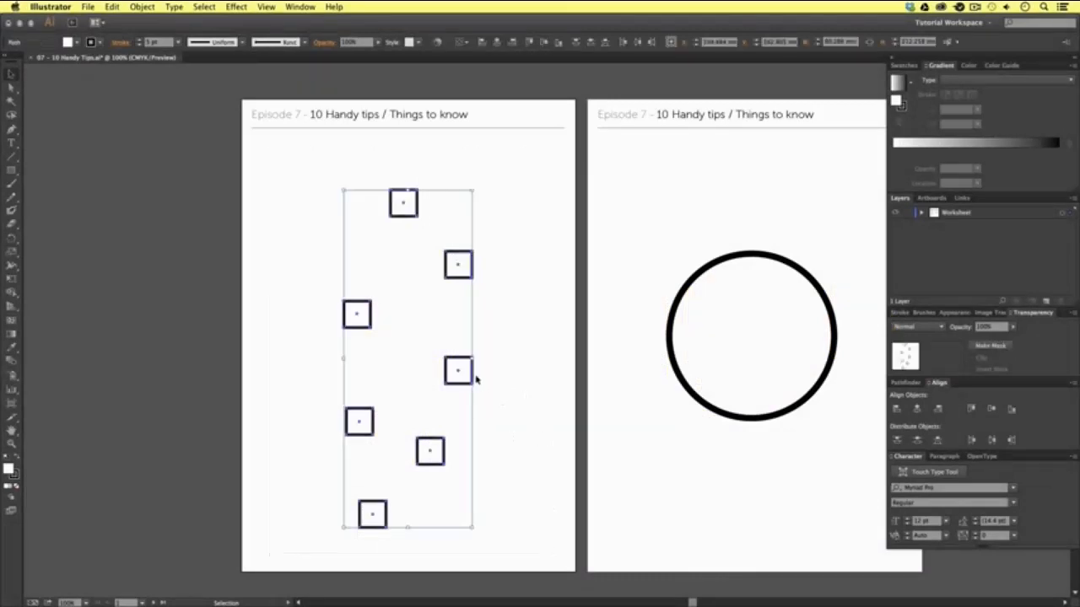
mouse_move(453, 368)
mouse_down()
mouse_move(481, 357)
mouse_move(428, 354)
mouse_move(504, 347)
mouse_move(420, 347)
mouse_move(494, 368)
mouse_move(451, 368)
mouse_move(456, 356)
mouse_up()
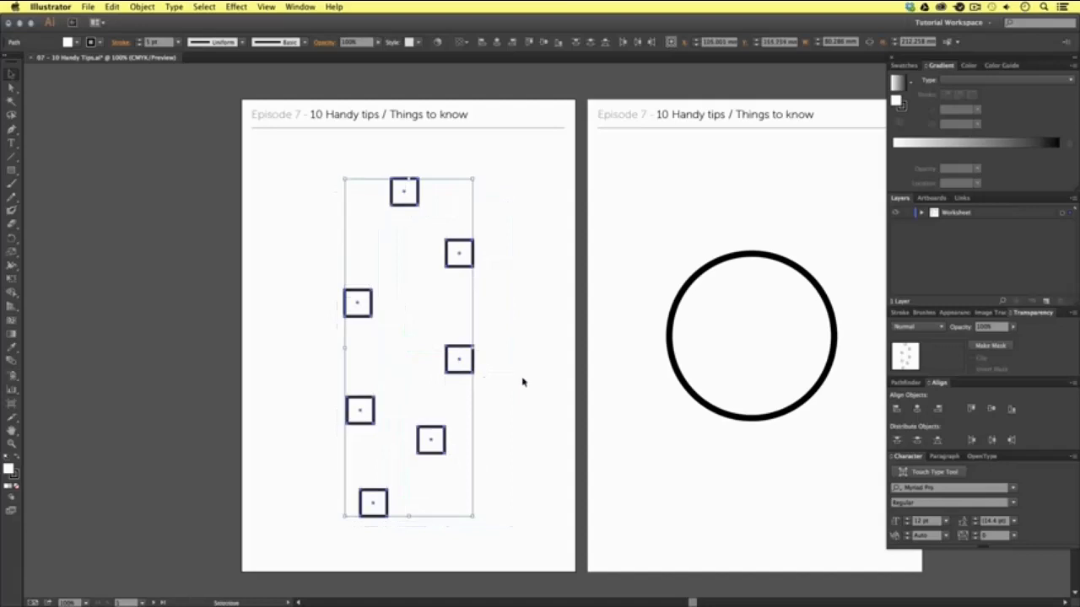
click(505, 387)
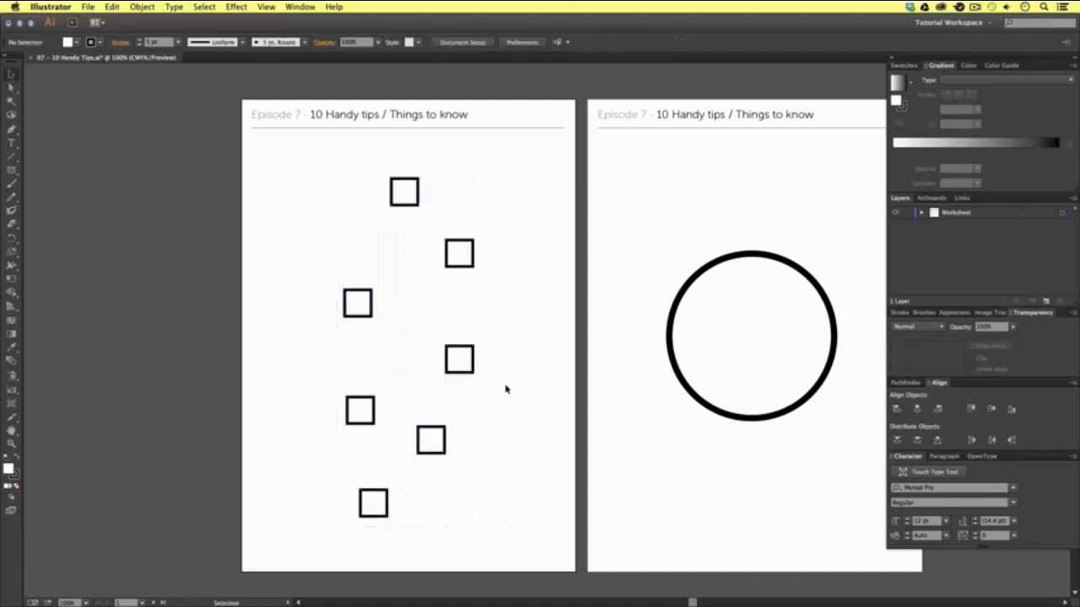
- Select only the lowest, fourth and topmost squares together and move them slightly up and to the left
key(shift)
shift+click(374, 503)
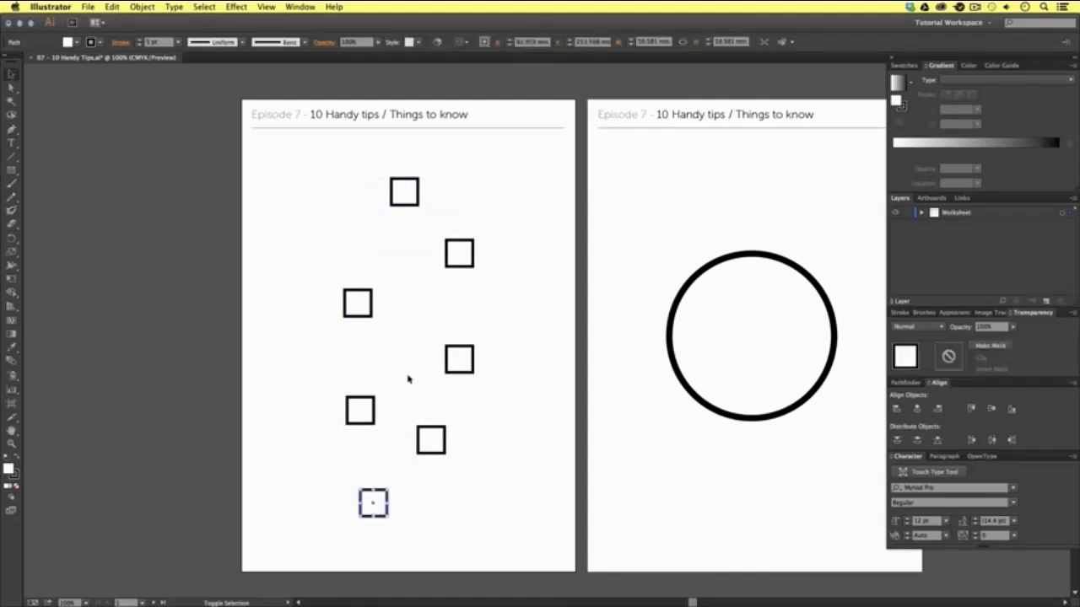
shift+click(460, 361)
shift+click(406, 193)
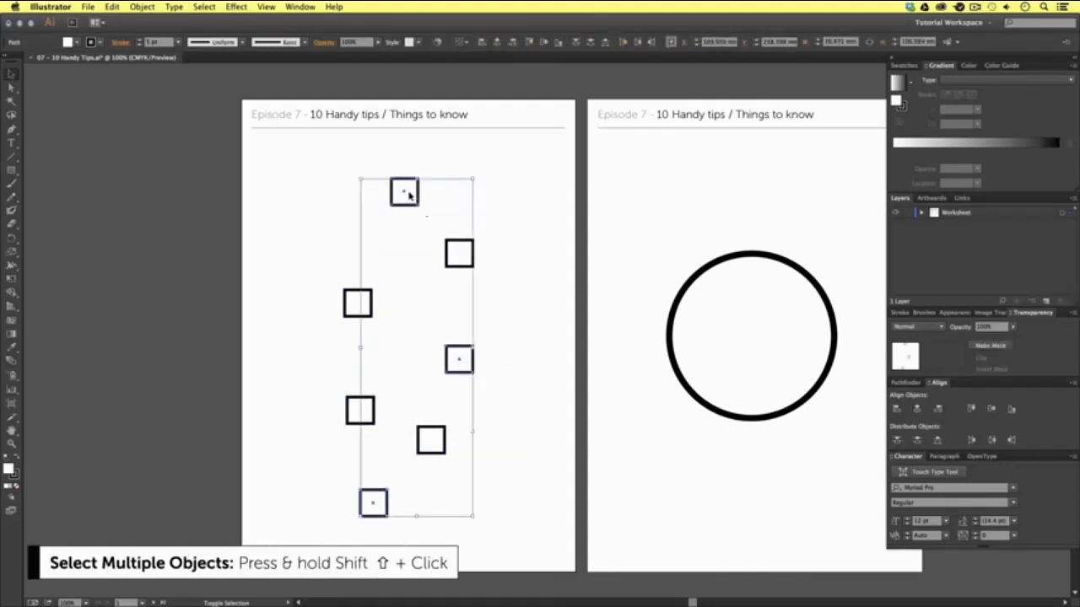
mouse_move(459, 360)
mouse_down()
mouse_move(485, 358)
mouse_move(452, 357)
mouse_up()
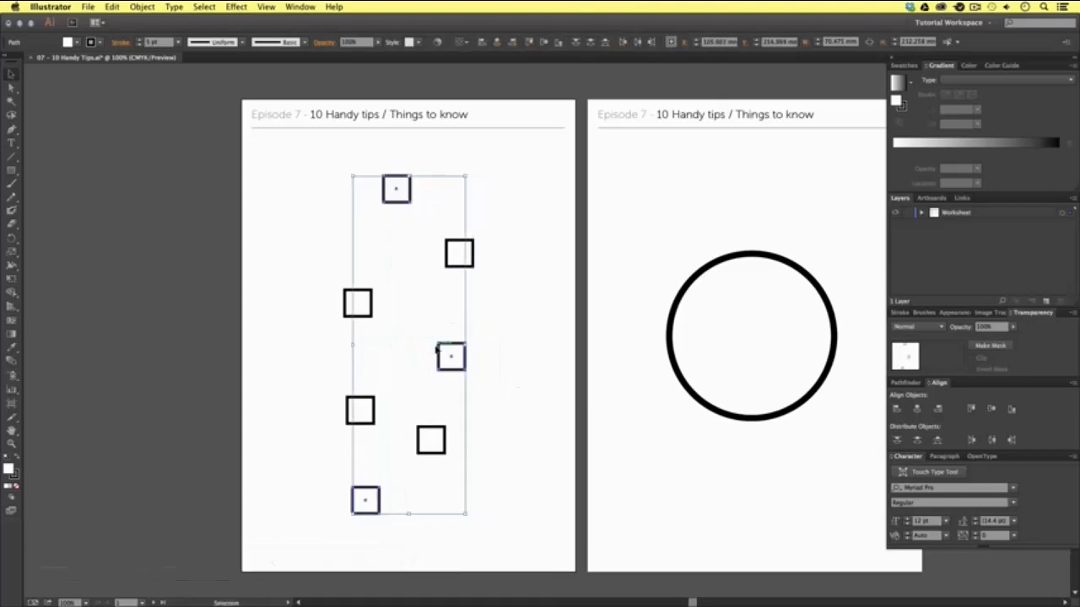
- Remove the fourth square from the selection, move the topmost and lowest squares slightly down, and deselect them
shift+click(450, 355)
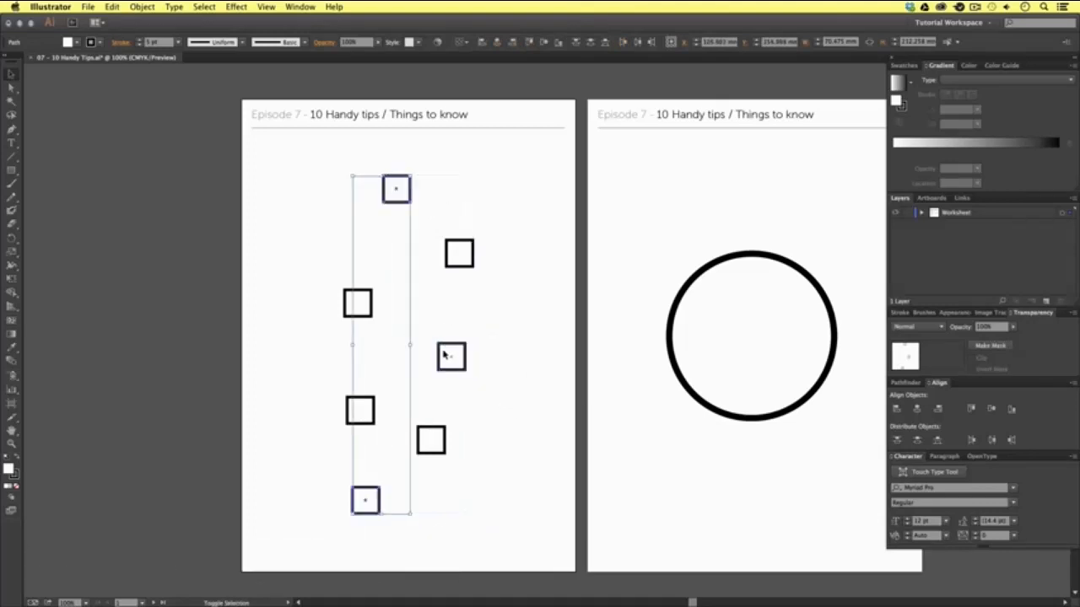
mouse_move(366, 497)
mouse_down()
mouse_move(397, 494)
mouse_move(374, 505)
mouse_up()
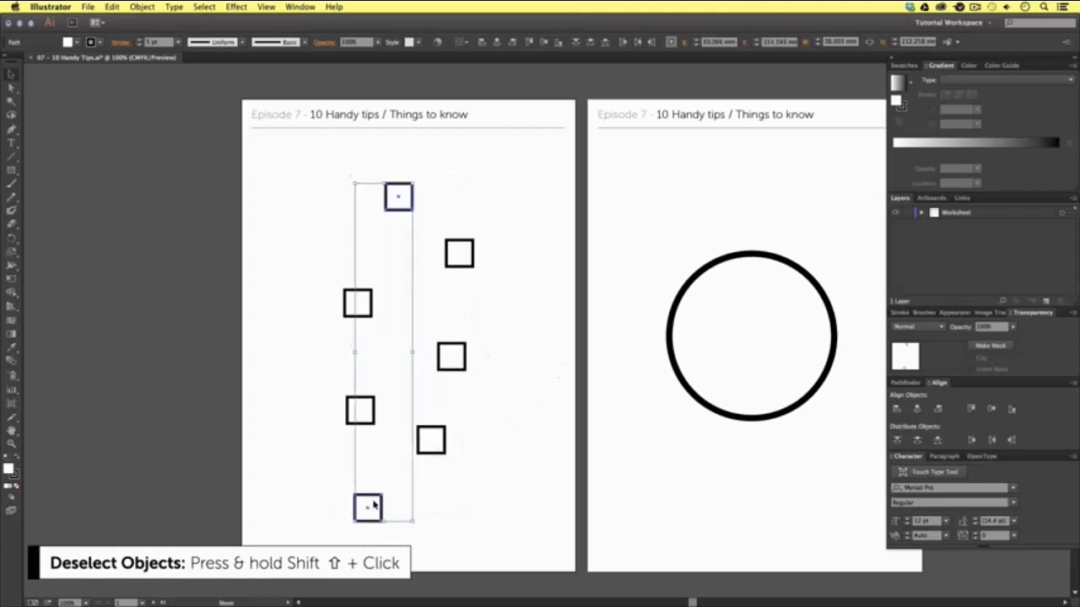
click(465, 474)
- Practise adding individual squares to the selection and removing them again, ending with nothing selected
shift+click(372, 415)
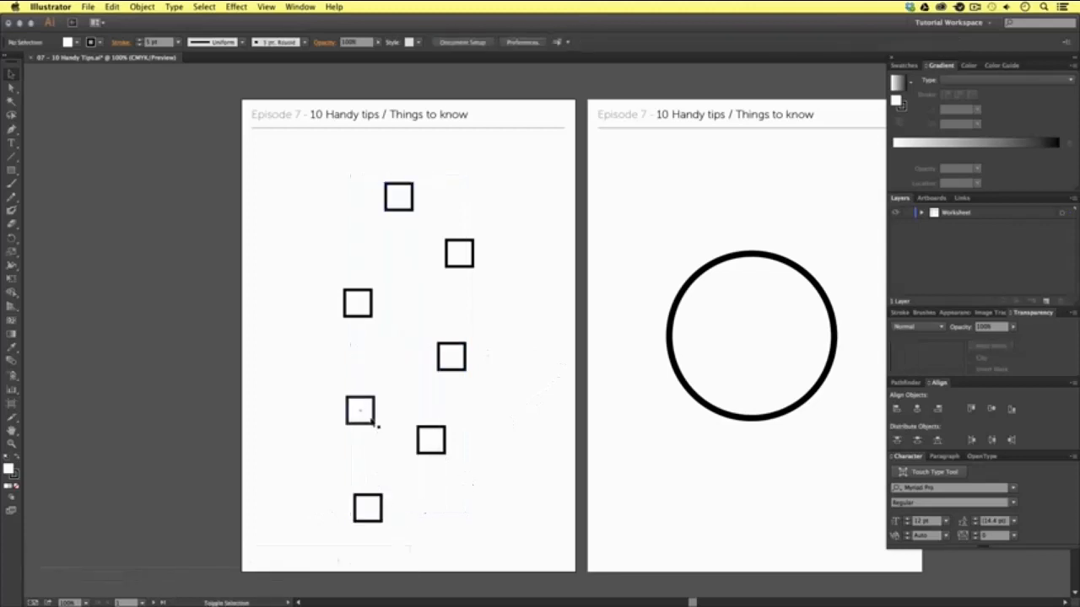
shift+click(466, 360)
shift+click(397, 194)
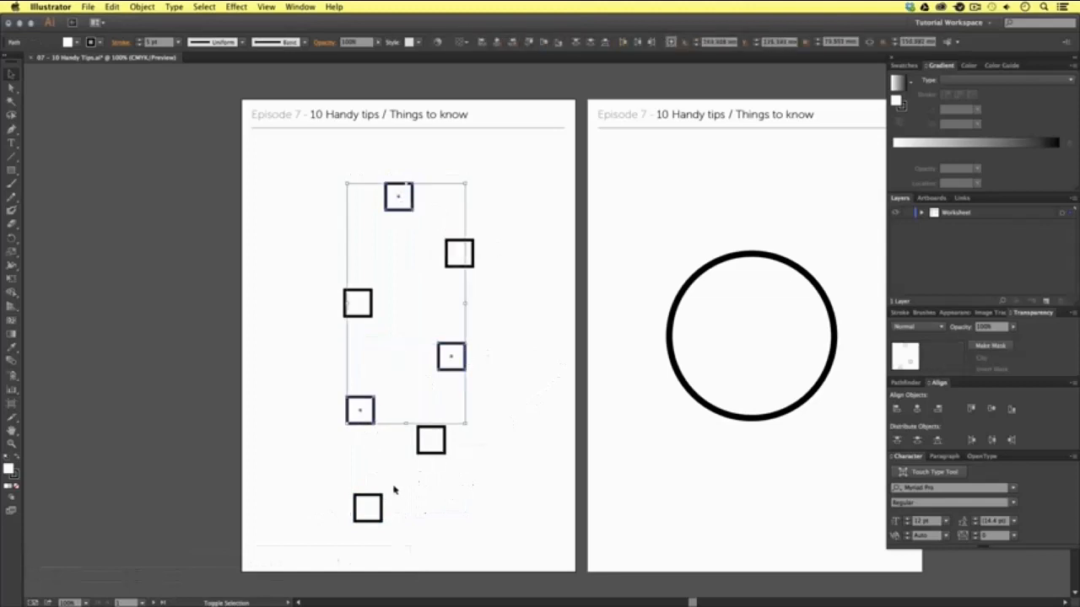
shift+click(377, 504)
shift+click(448, 355)
shift+click(359, 411)
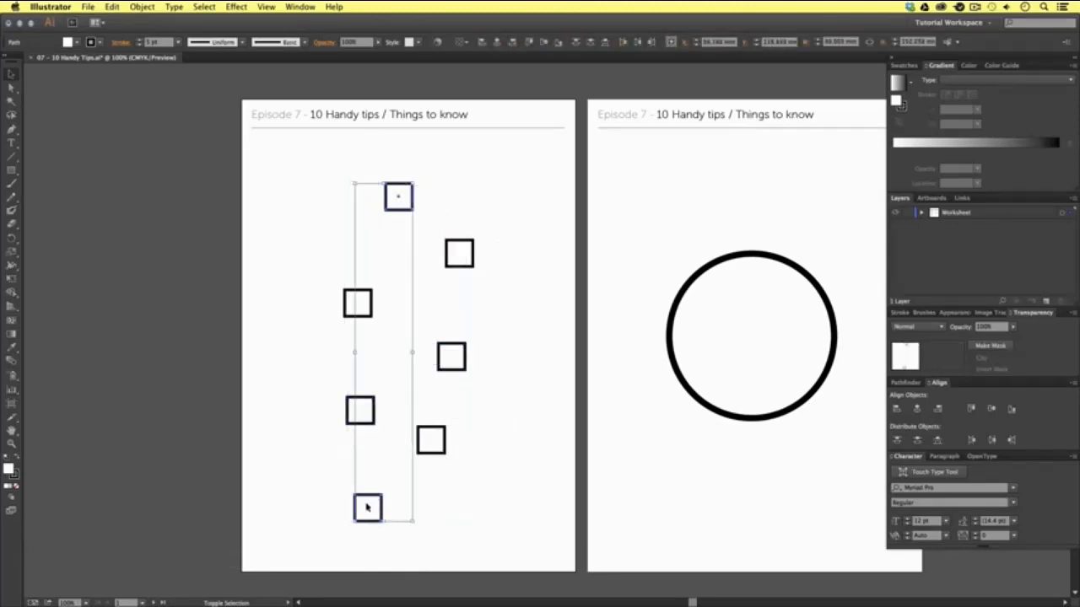
shift+click(369, 506)
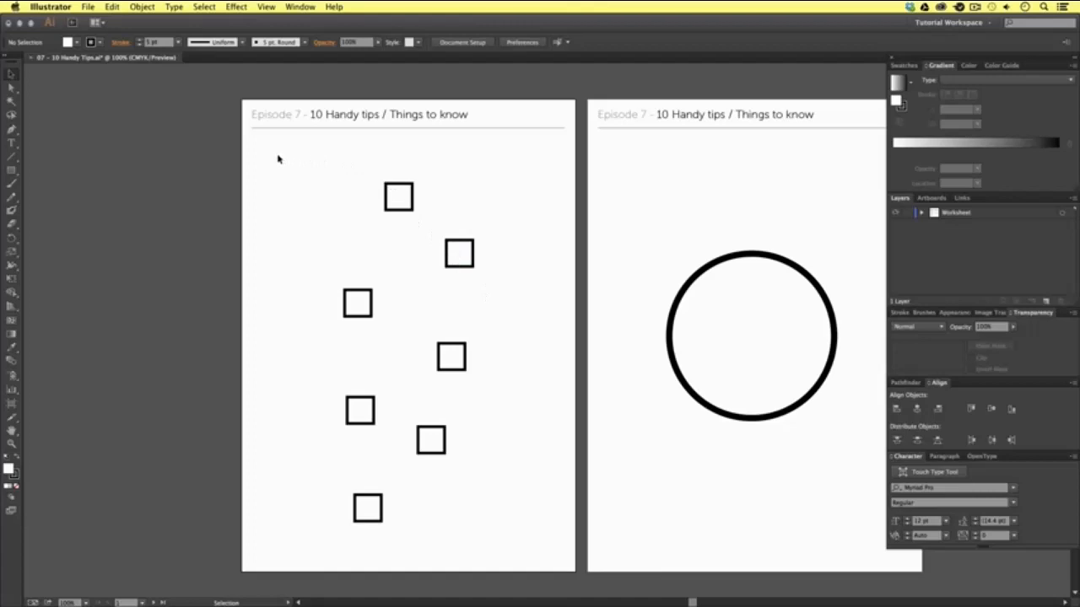
- Align all seven squares by their horizontal centers, distribute them evenly by their vertical centers, and deselect them
drag(278, 158, 535, 553)
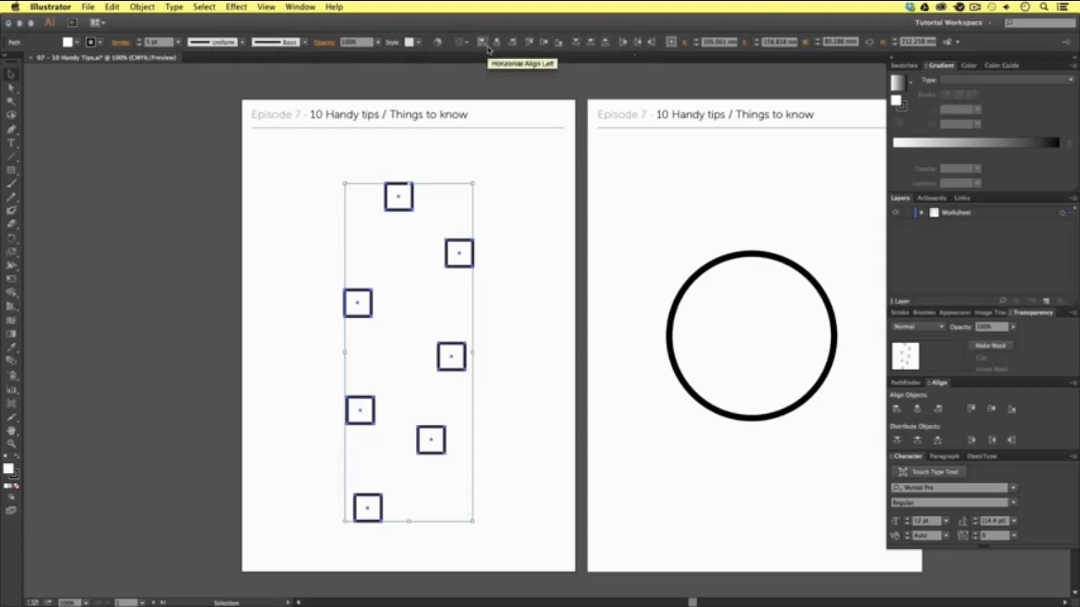
click(300, 7)
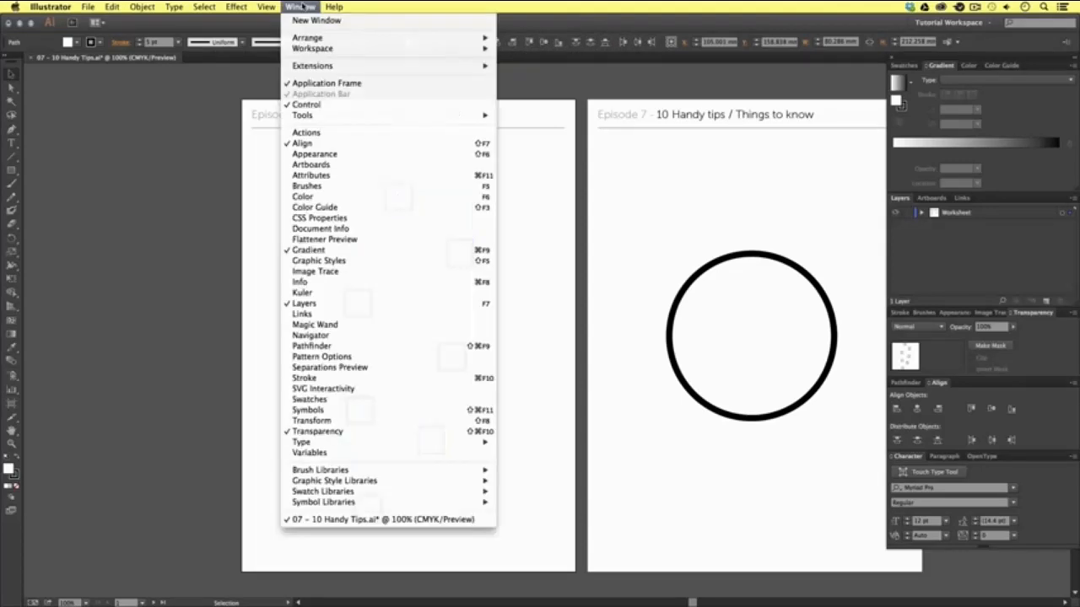
click(358, 147)
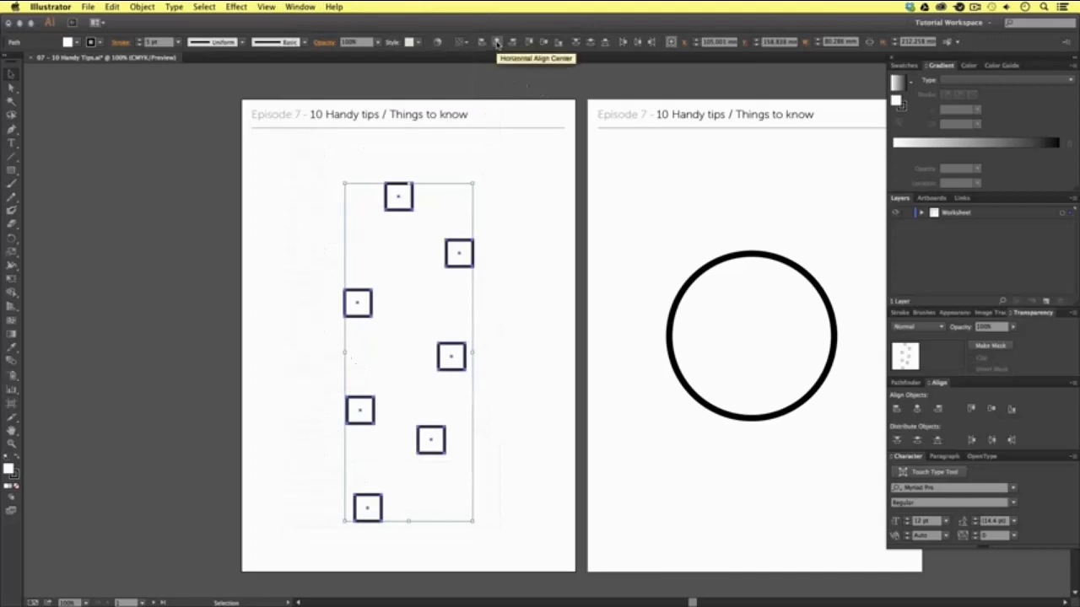
click(497, 43)
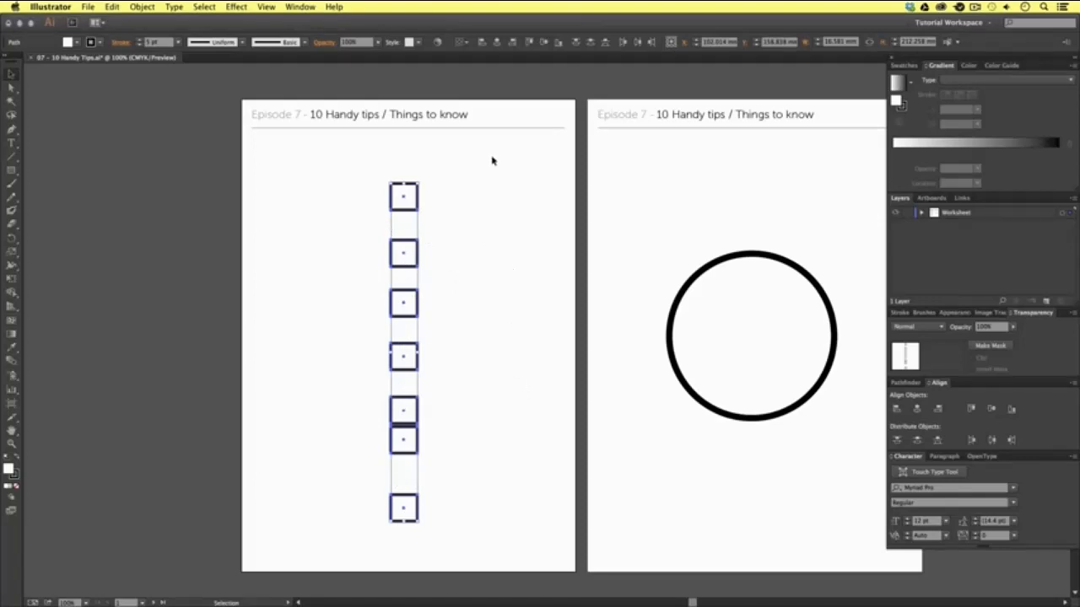
click(591, 42)
click(487, 314)
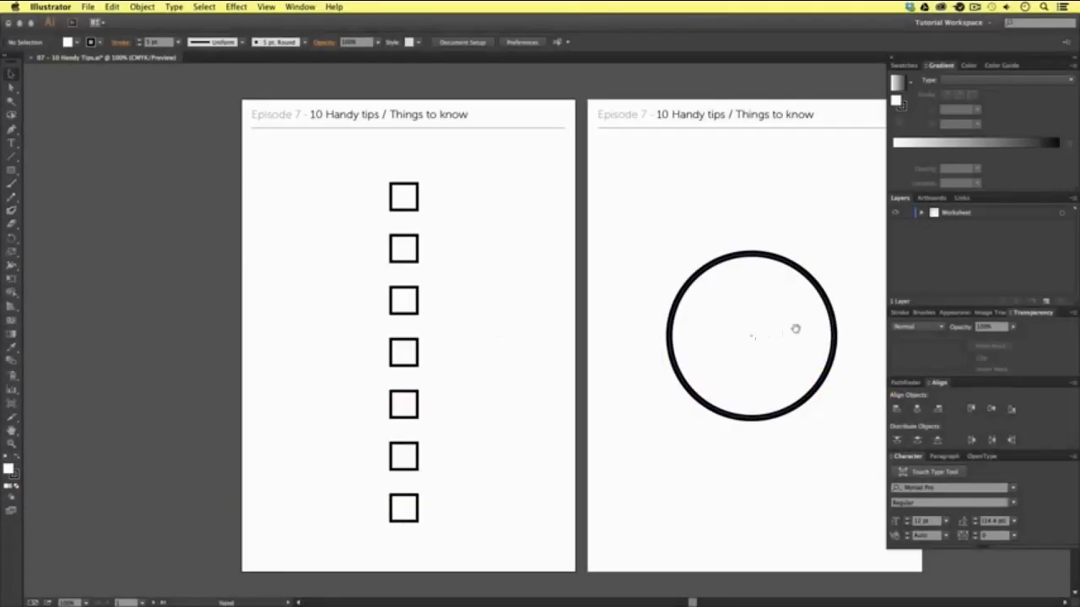
- Practise showing and hiding the rulers around the large circle's artboard, leaving them shown
drag(795, 326, 524, 328)
key(z)
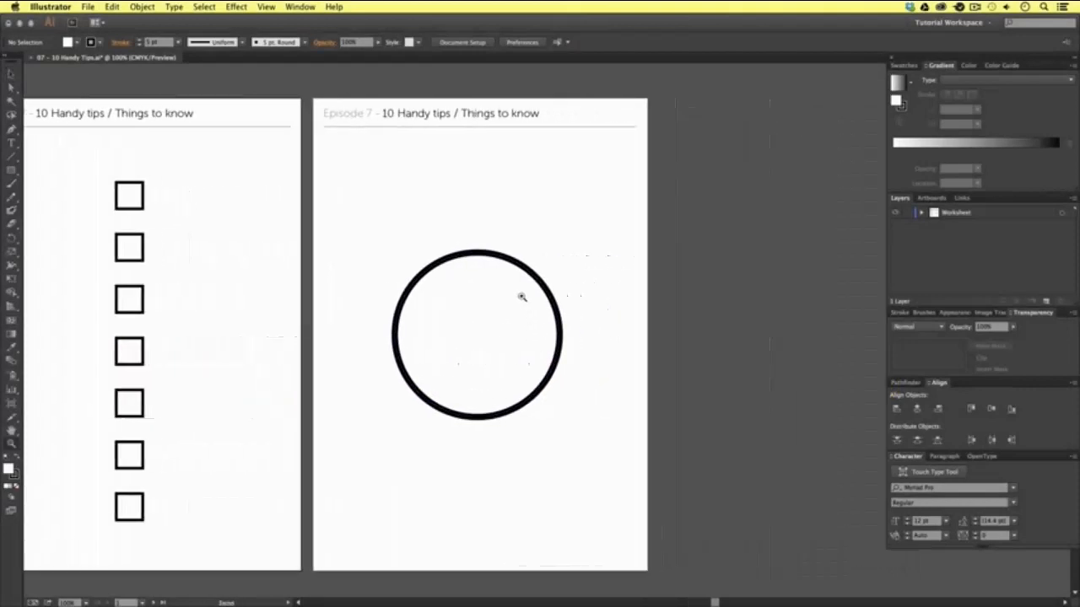
click(561, 315)
drag(556, 378, 580, 362)
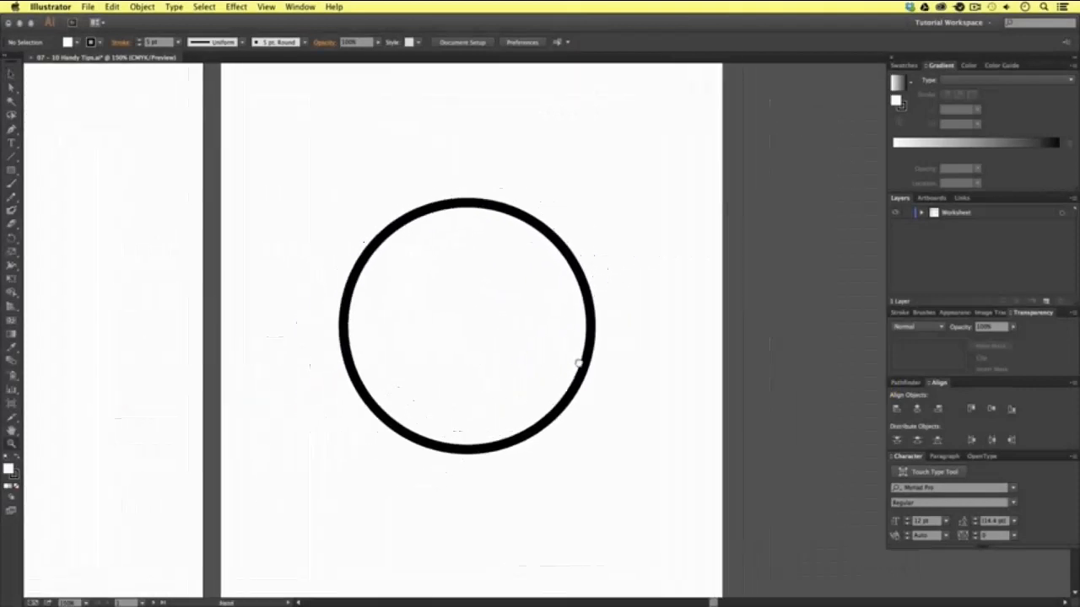
key(v)
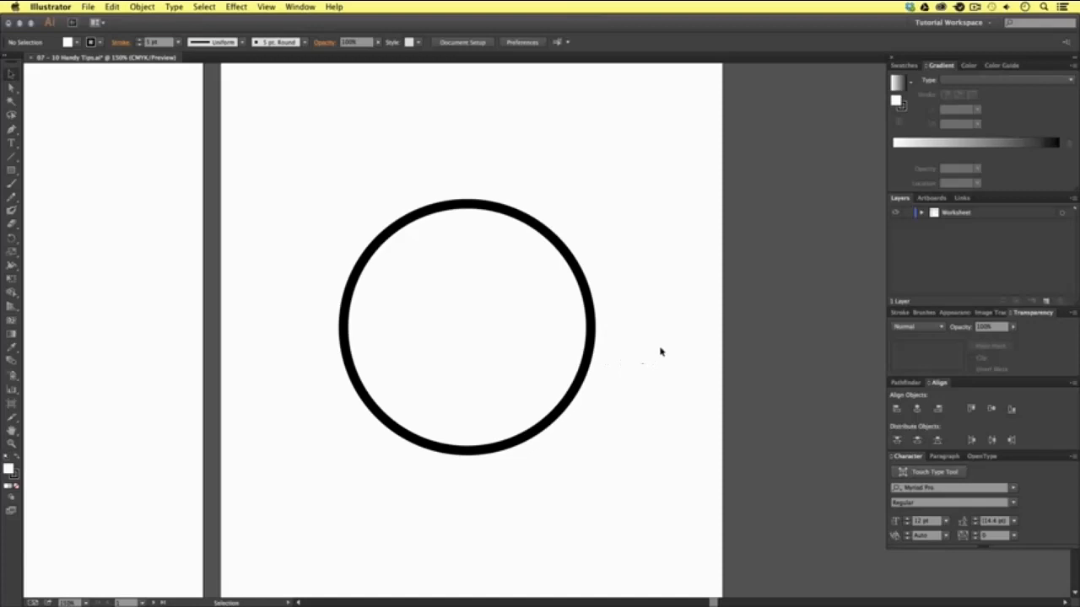
key(a)
key(super+r)
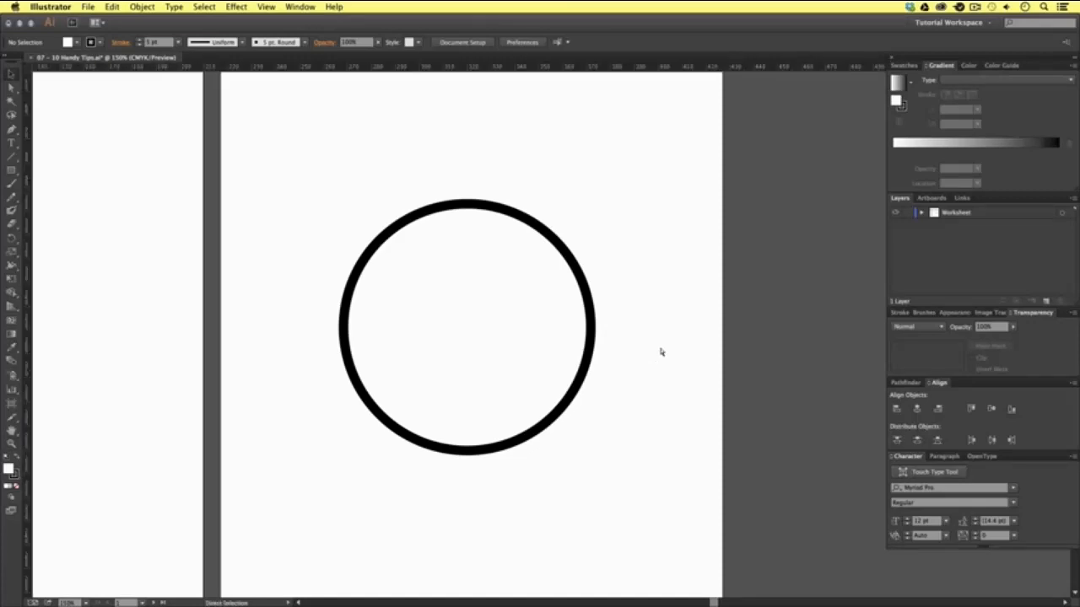
key(v)
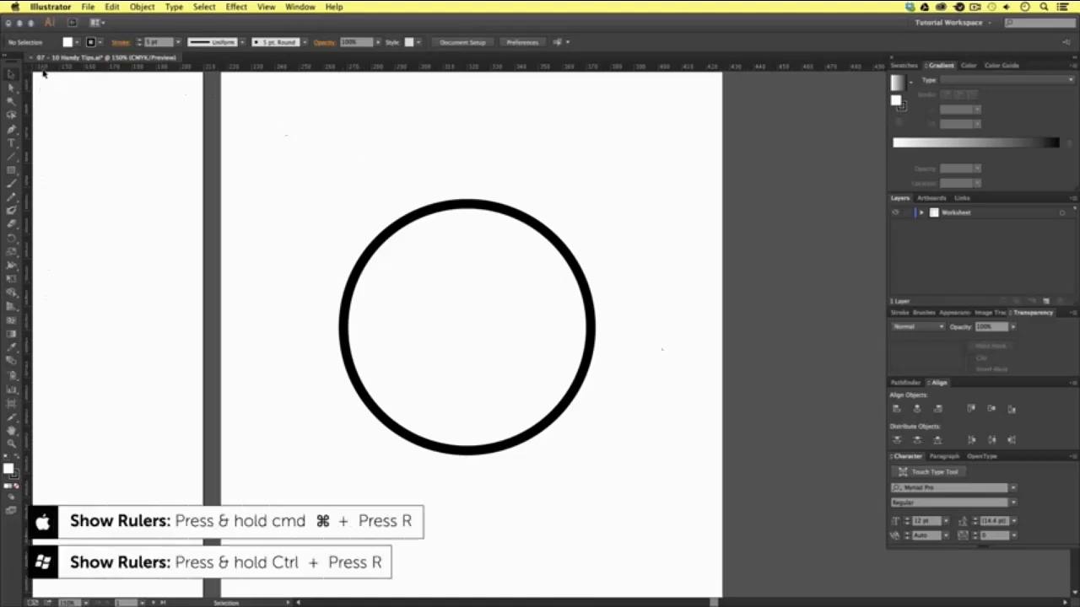
key(super+r)
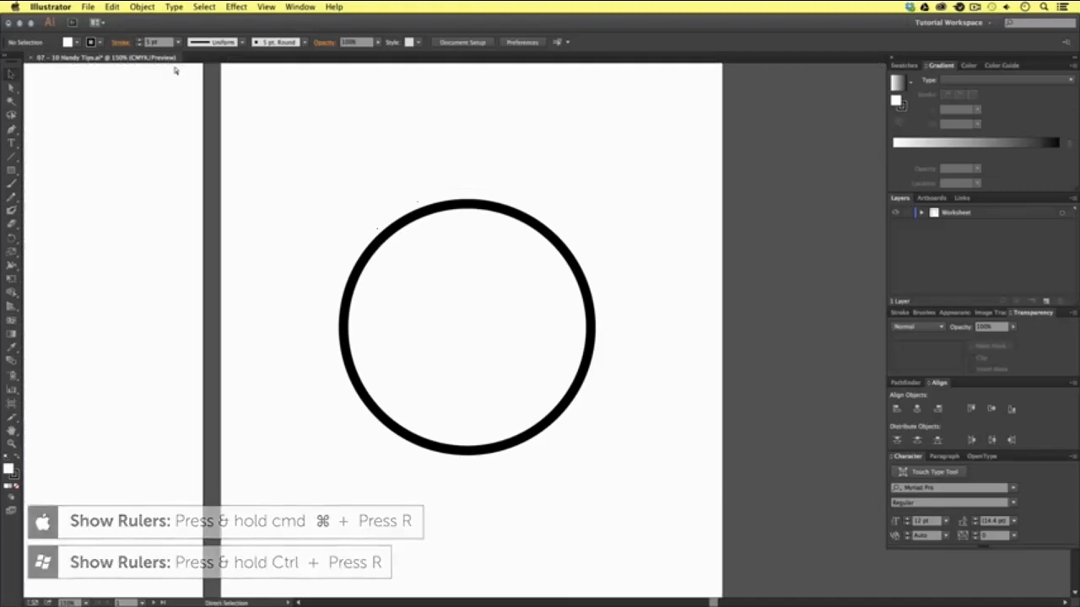
key(a)
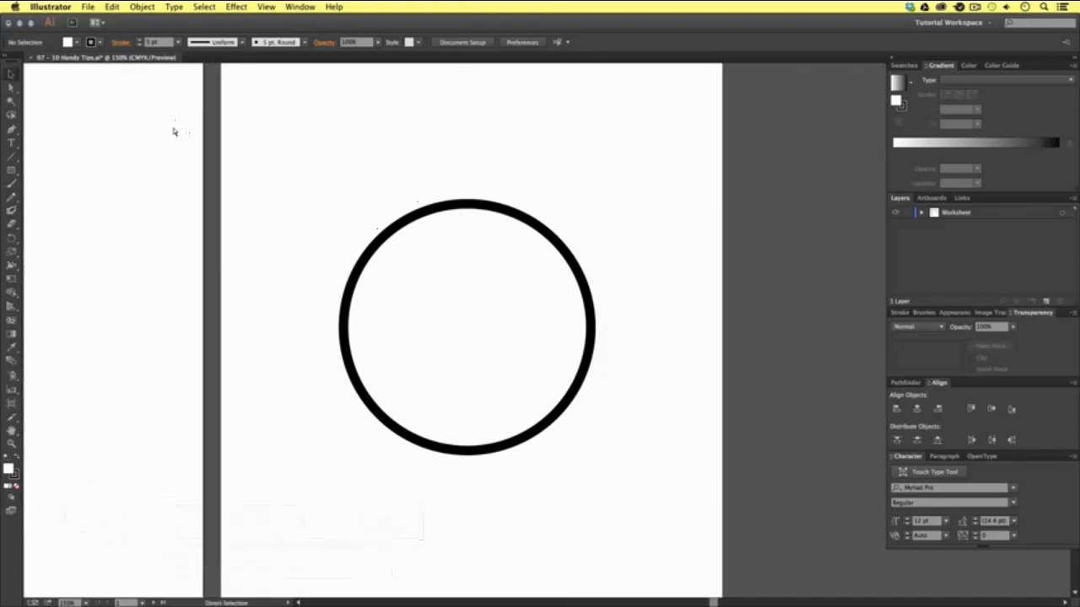
key(super+r)
key(v)
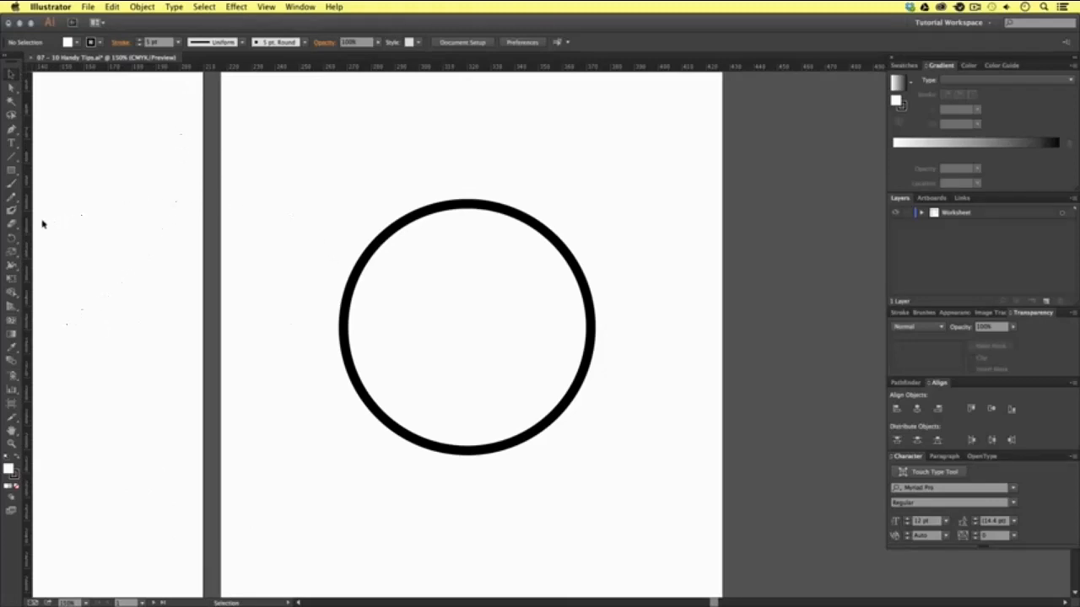
- Place a vertical guide on the large circle's right edge and practise toggling guide visibility, leaving the guide shown
drag(27, 233, 592, 261)
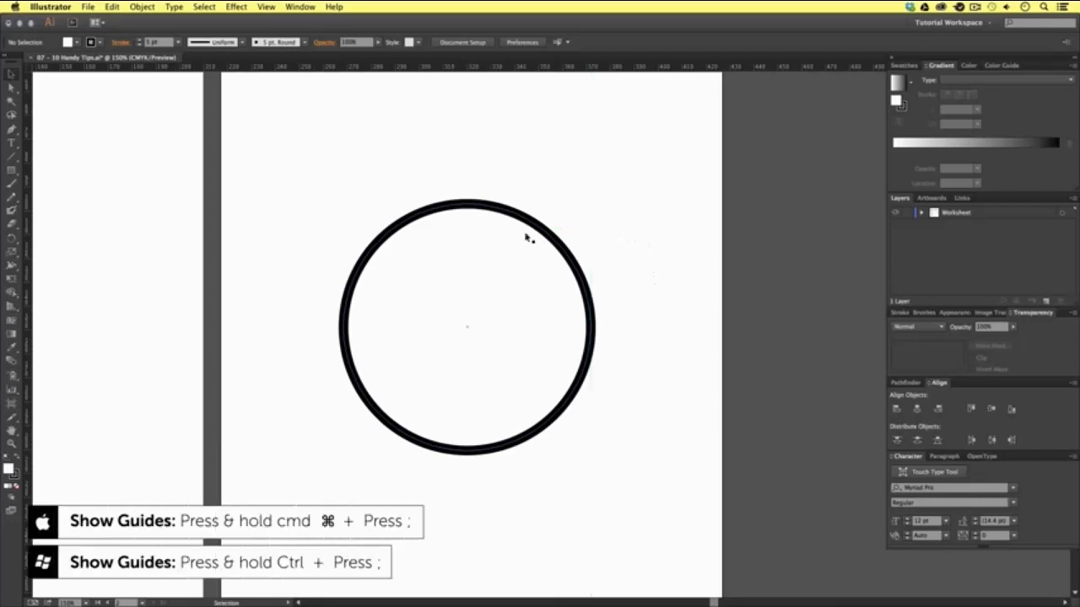
key(super+semicolon)
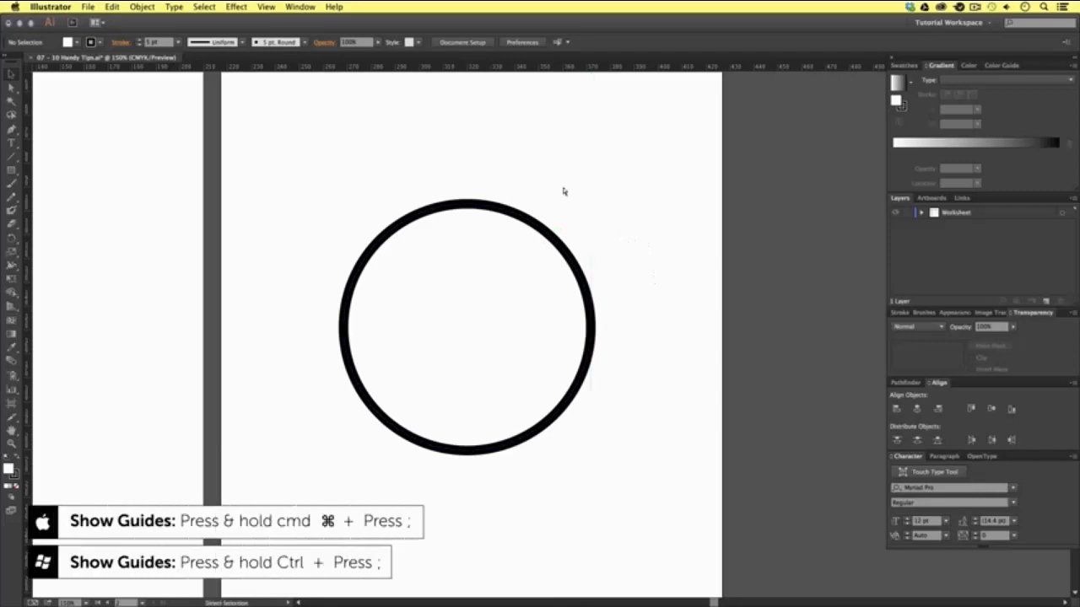
click(266, 6)
mouse_move(318, 327)
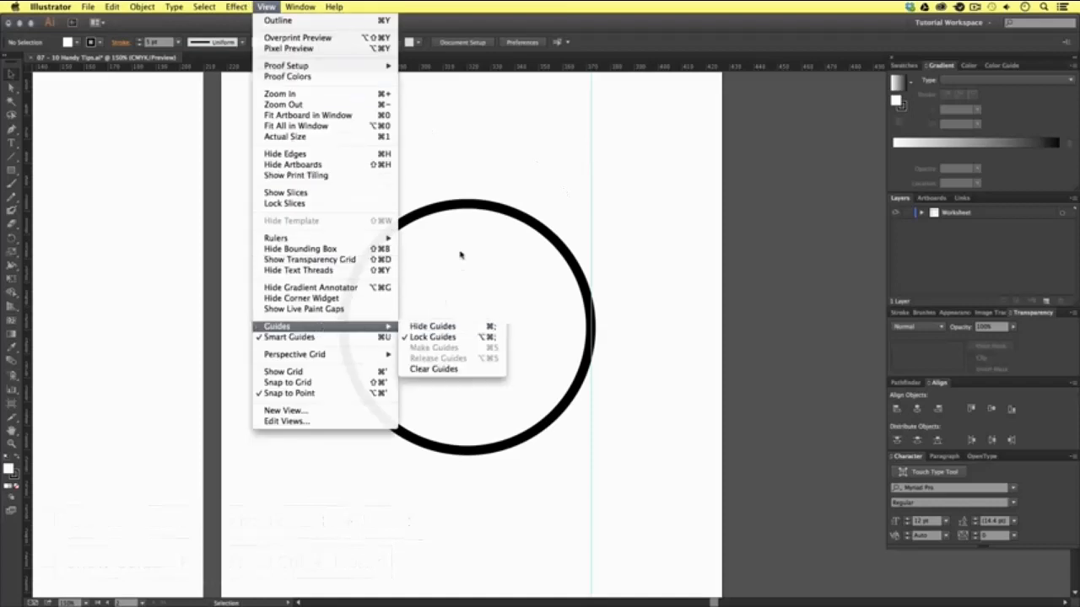
click(615, 157)
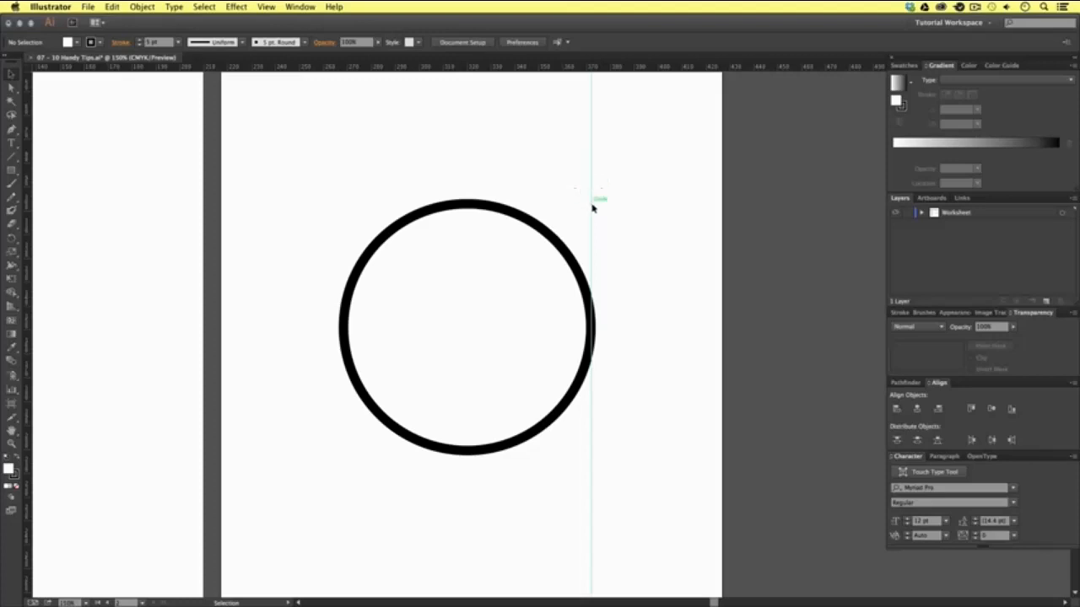
- Unlock the guides and move the vertical guide to the large circle's left edge
click(267, 7)
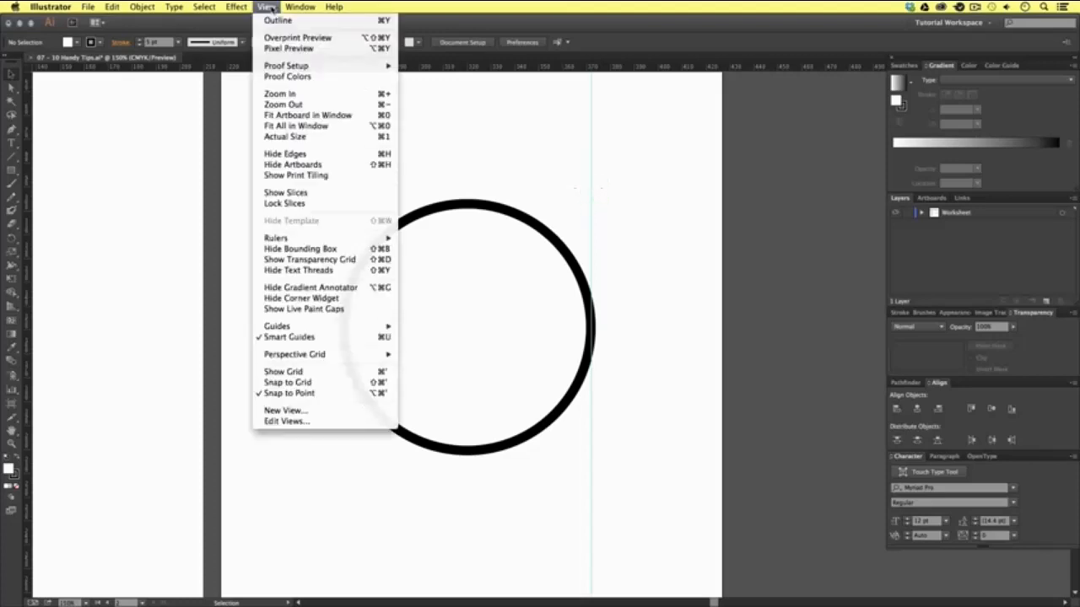
mouse_move(353, 327)
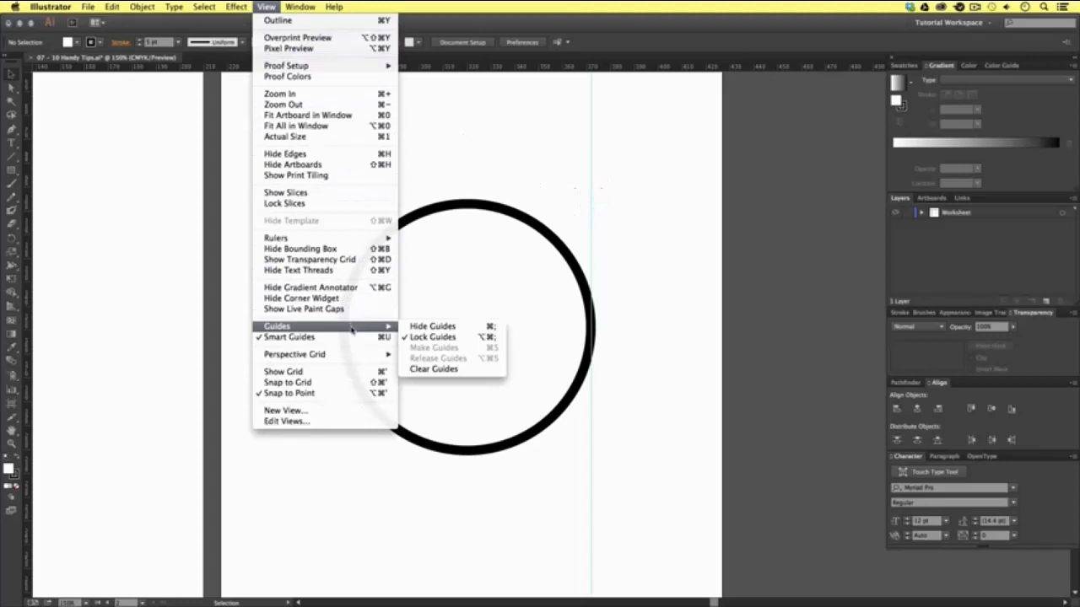
click(419, 339)
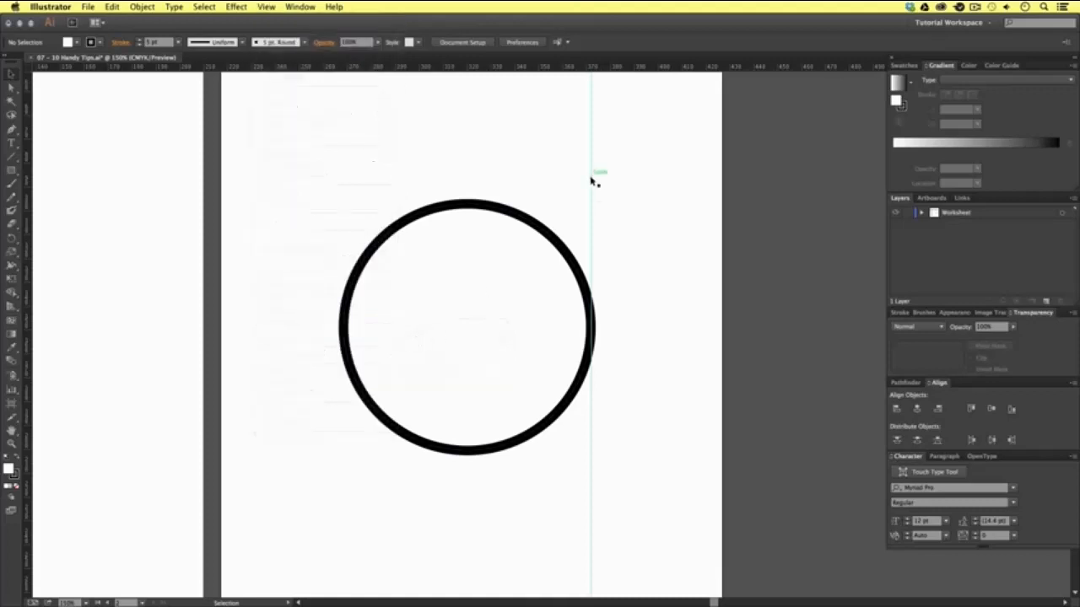
drag(591, 178, 343, 183)
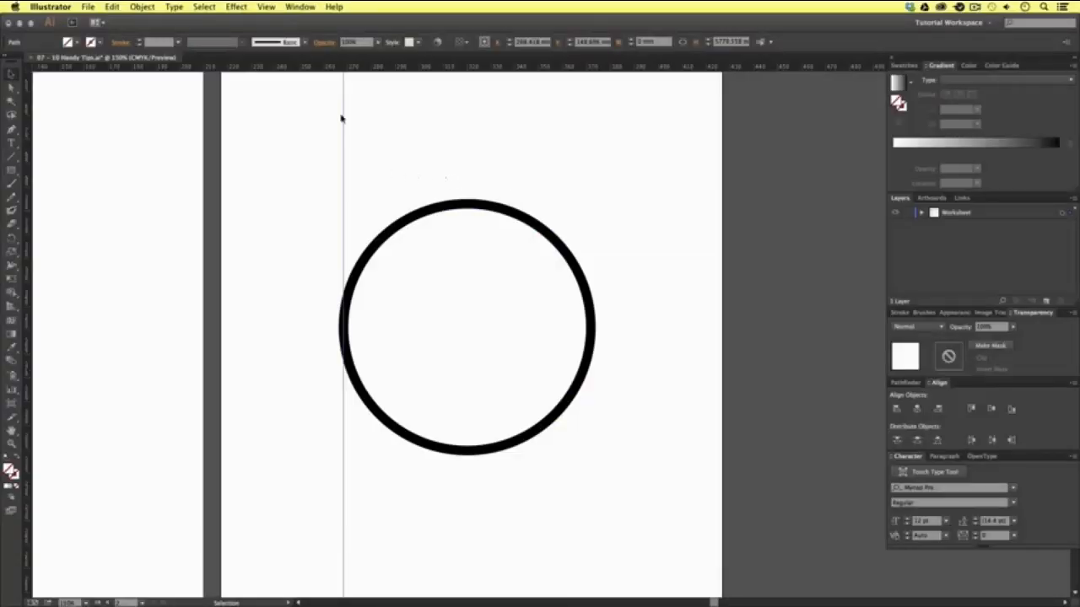
- Check the Smart Guides option and snap the vertical guide to the circle's center, finishing on its right edge
click(267, 7)
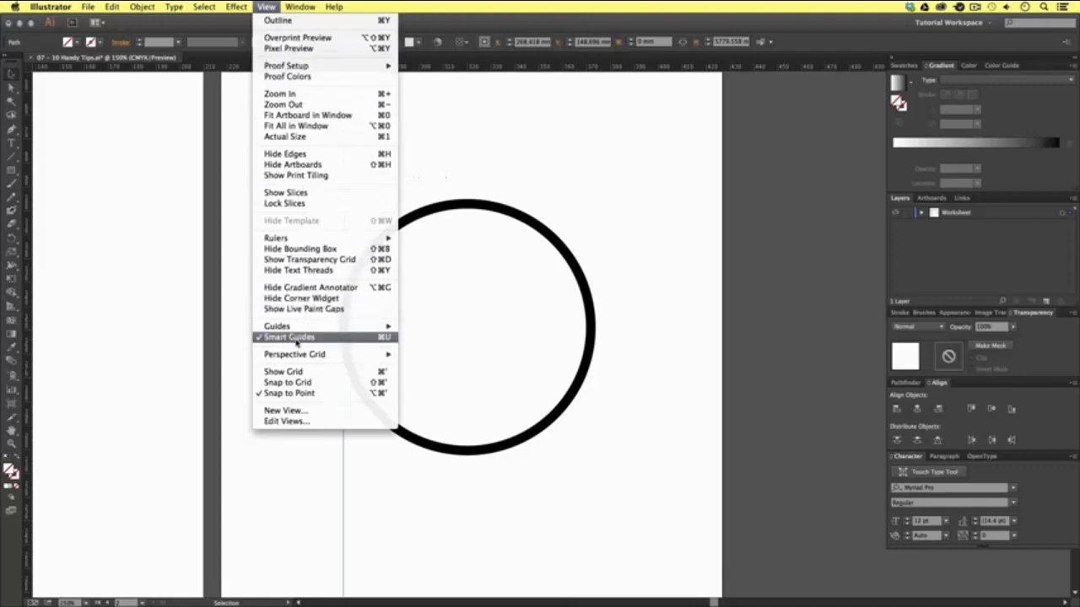
click(463, 129)
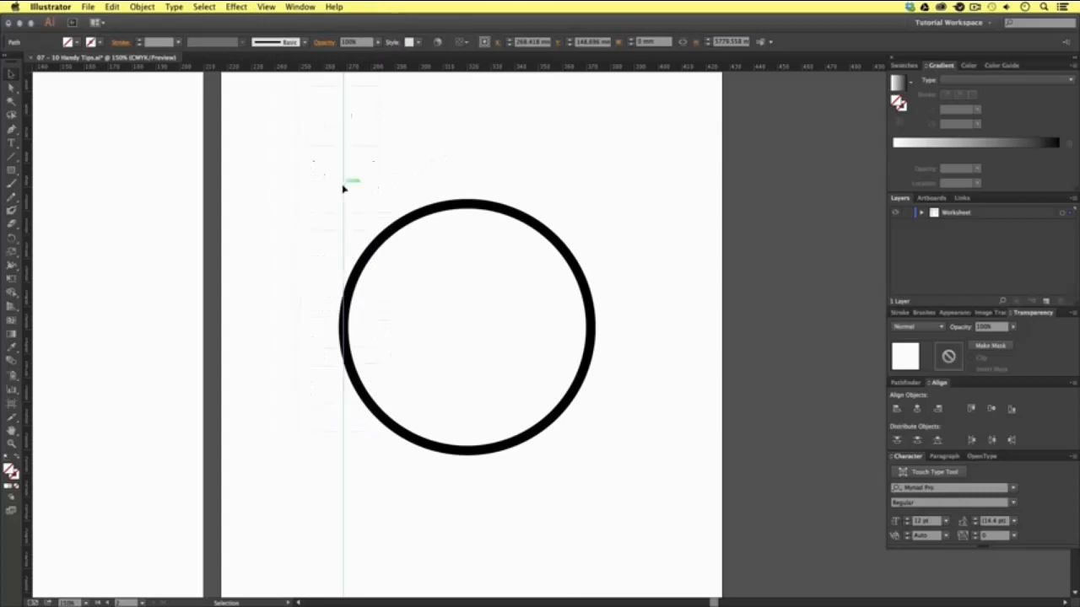
drag(343, 187, 470, 193)
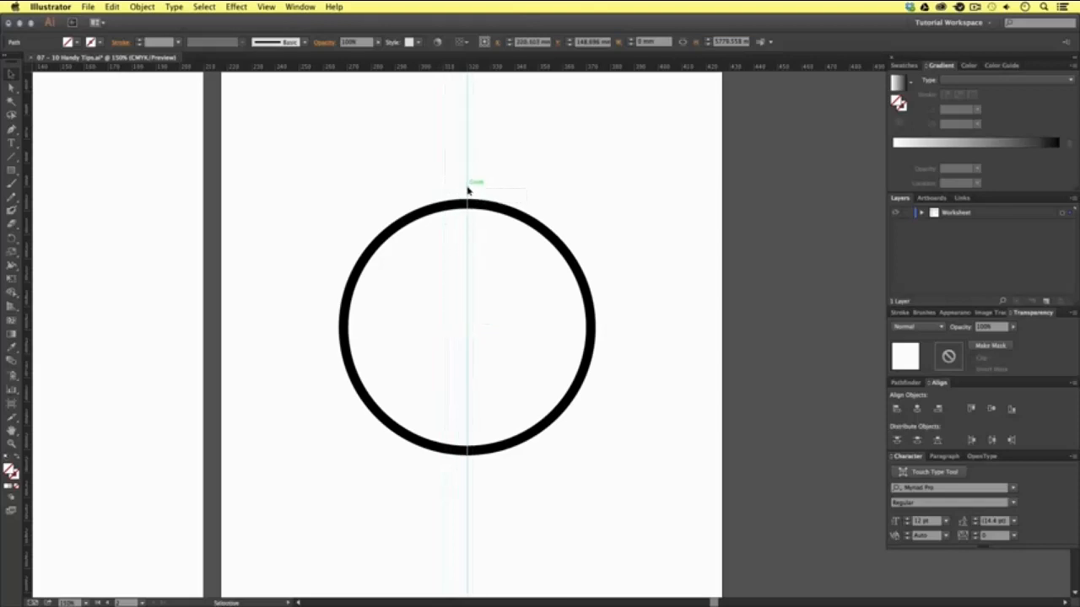
drag(468, 191, 593, 193)
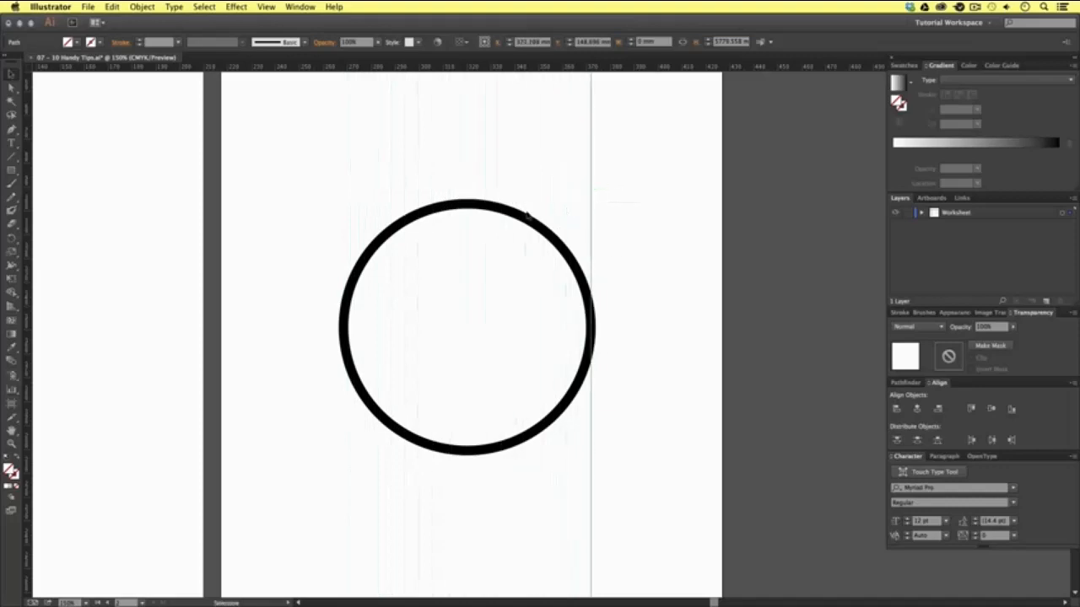
- Try moving the second square up and to the right with Smart Guides, undo the move, and deselect it
click(525, 215)
drag(125, 159, 525, 287)
click(362, 332)
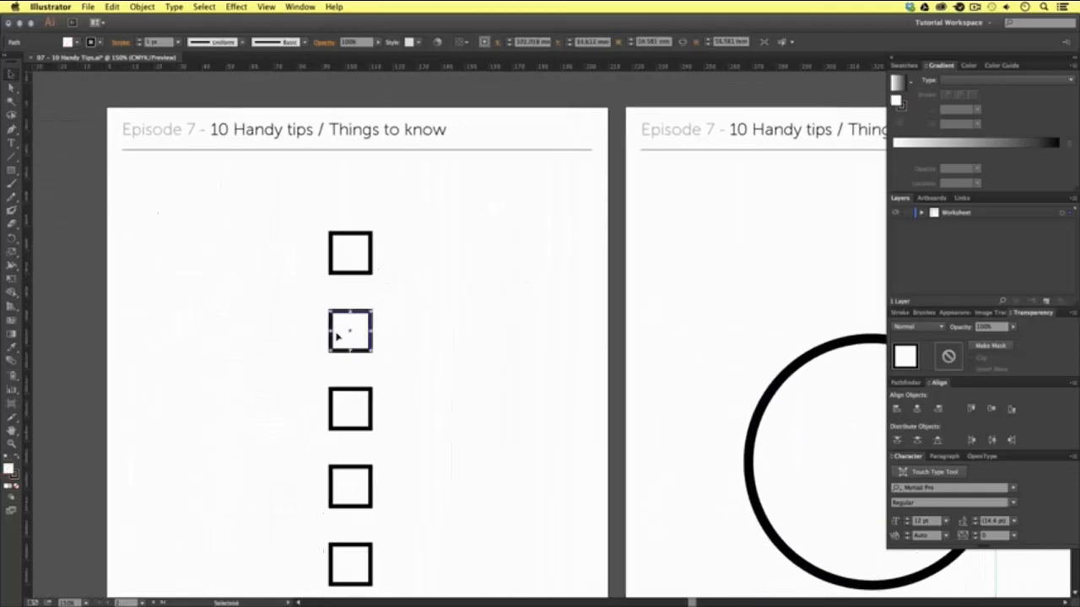
drag(337, 341, 419, 257)
key(super+z)
key(super+z)
click(532, 273)
drag(800, 278, 388, 178)
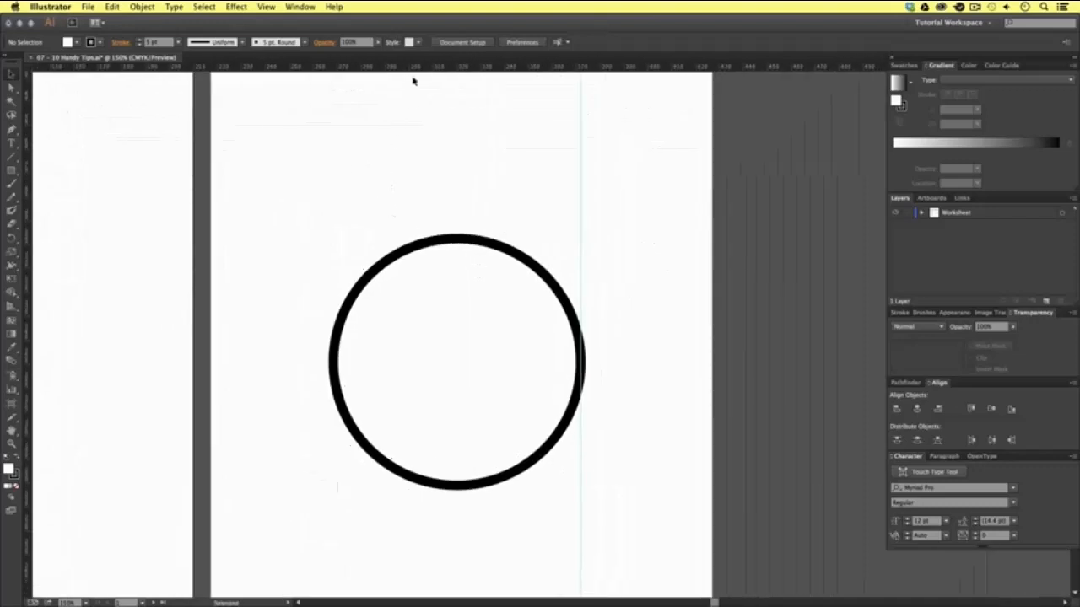
- Add horizontal guides at the circle's top, center and bottom and vertical guides at its left edge and center, and deselect them
drag(414, 73, 422, 240)
drag(421, 240, 371, 203)
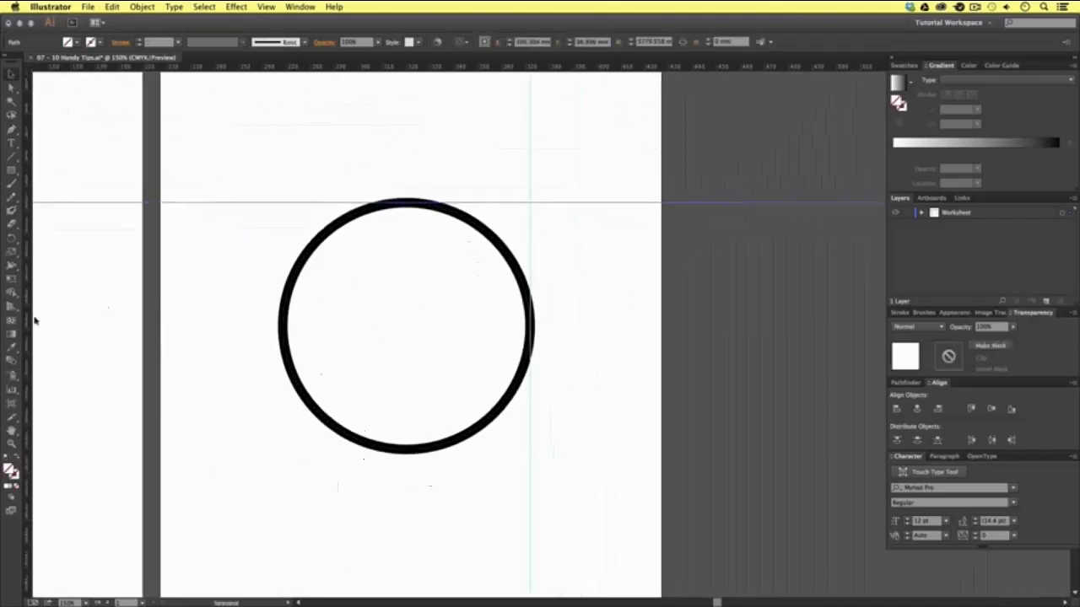
drag(29, 319, 284, 320)
drag(441, 69, 433, 330)
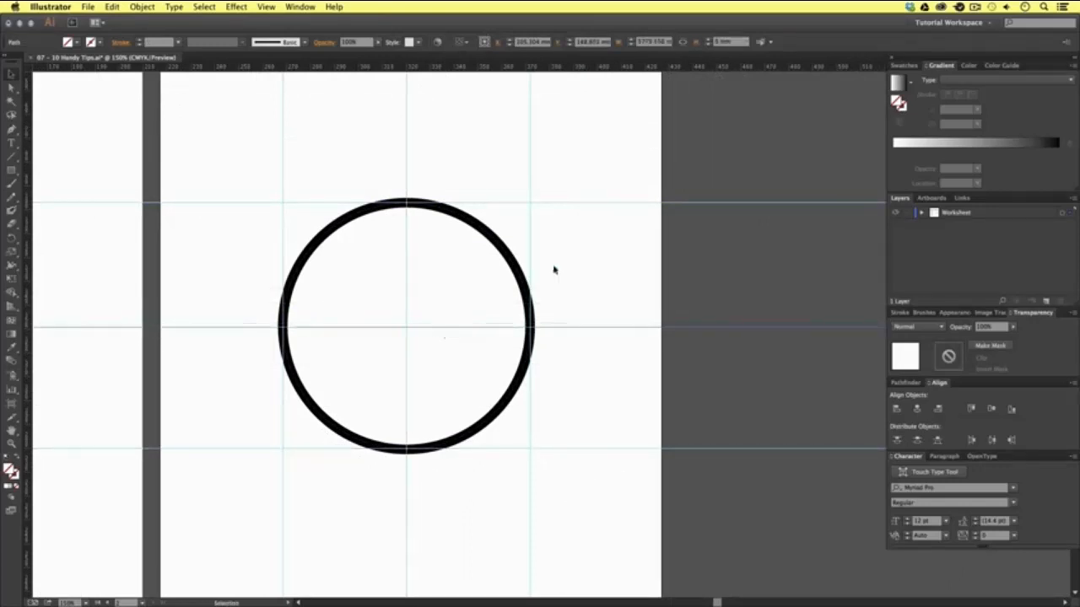
click(585, 265)
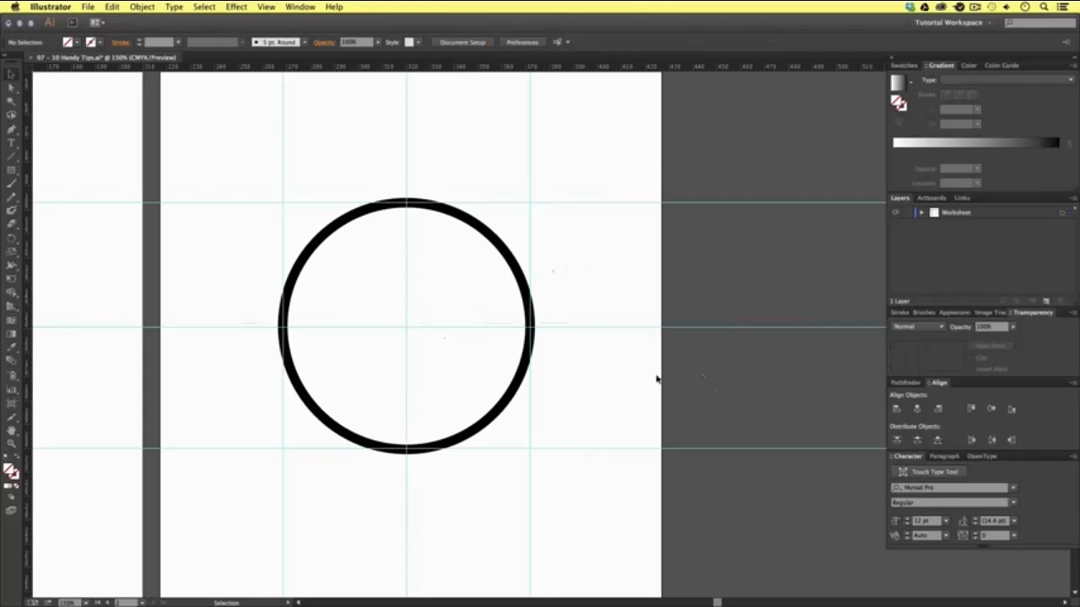
- Draw a rounded rectangle about 52 mm wide and high, snapped between the guides over the large circle's upper-left quarter
scroll(562, 364, left, 3)
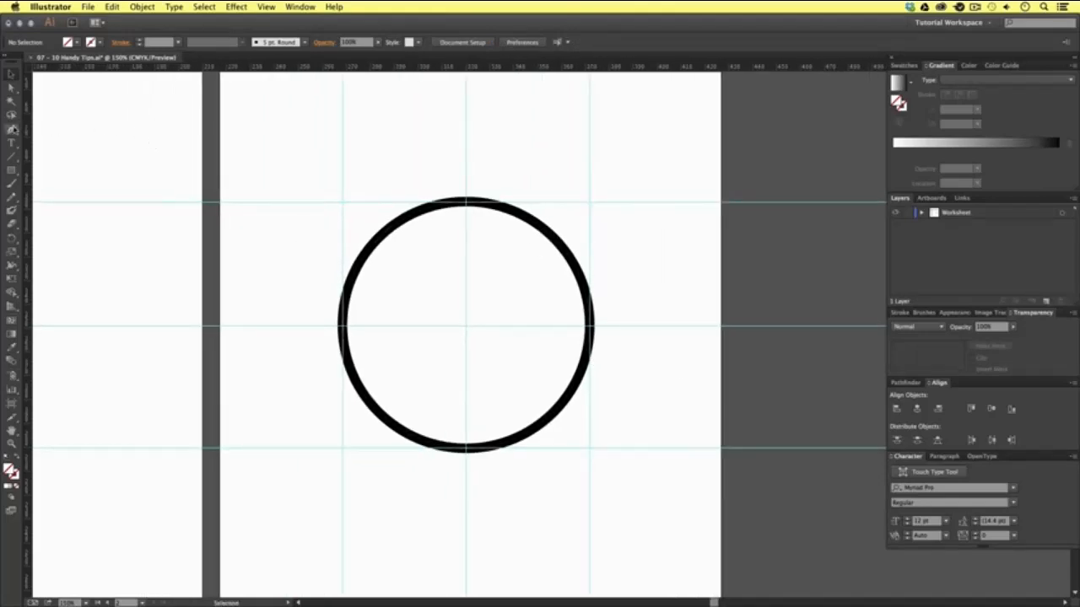
click(11, 170)
drag(11, 170, 53, 183)
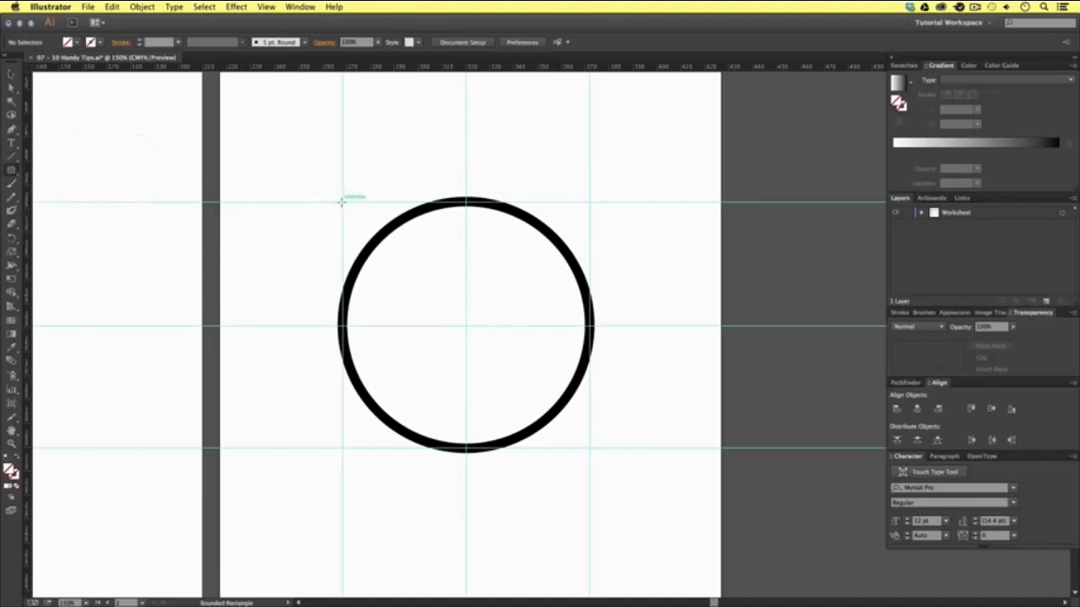
drag(343, 200, 466, 326)
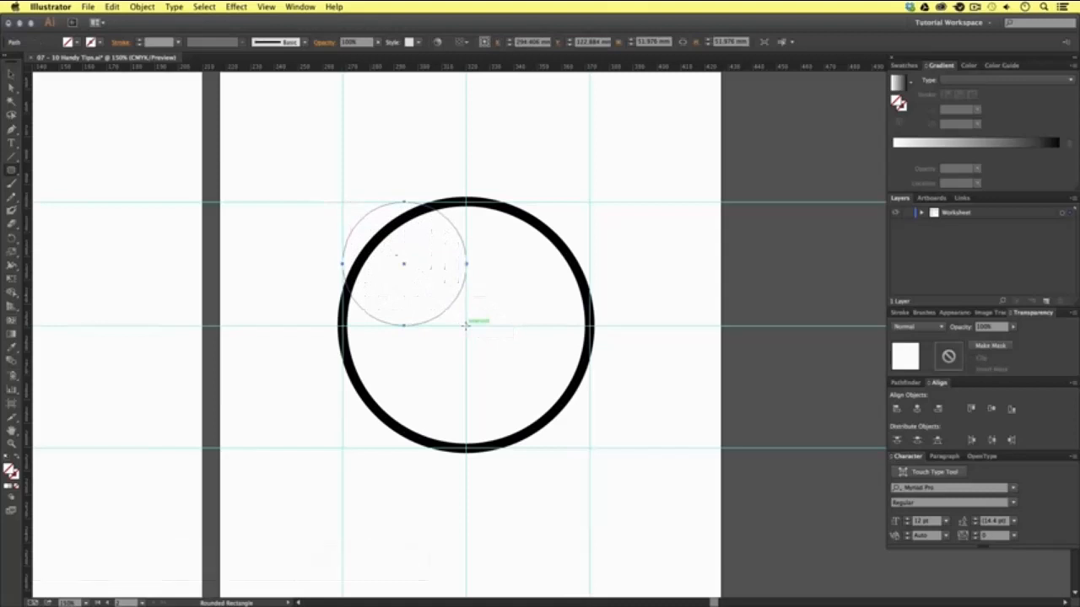
- Copy the large circle's fill and stroke to the small circle with the Eyedropper and center it inside the large circle
key(i)
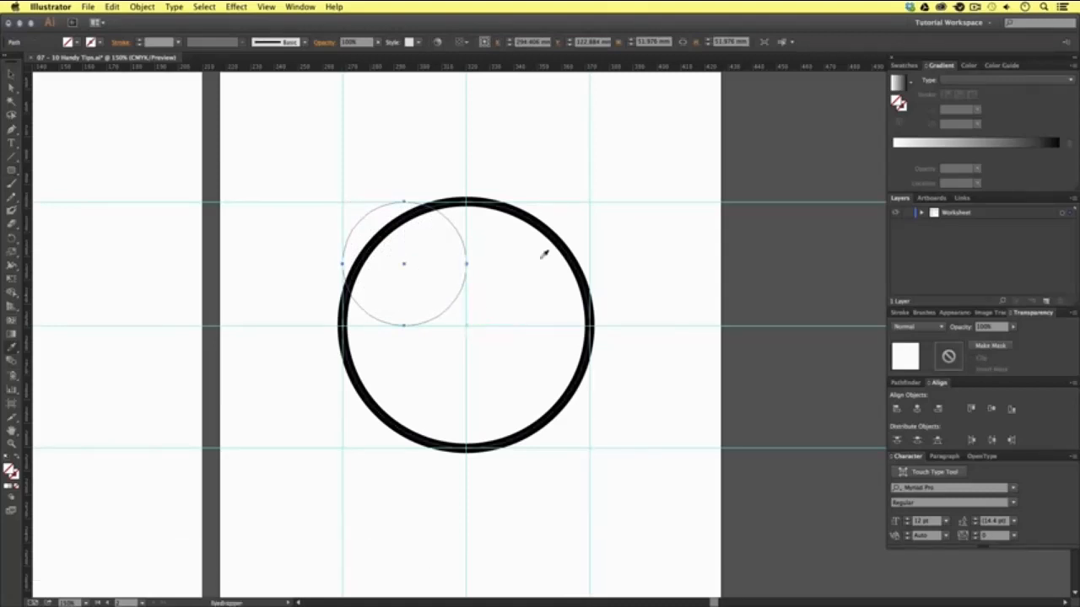
click(559, 231)
key(v)
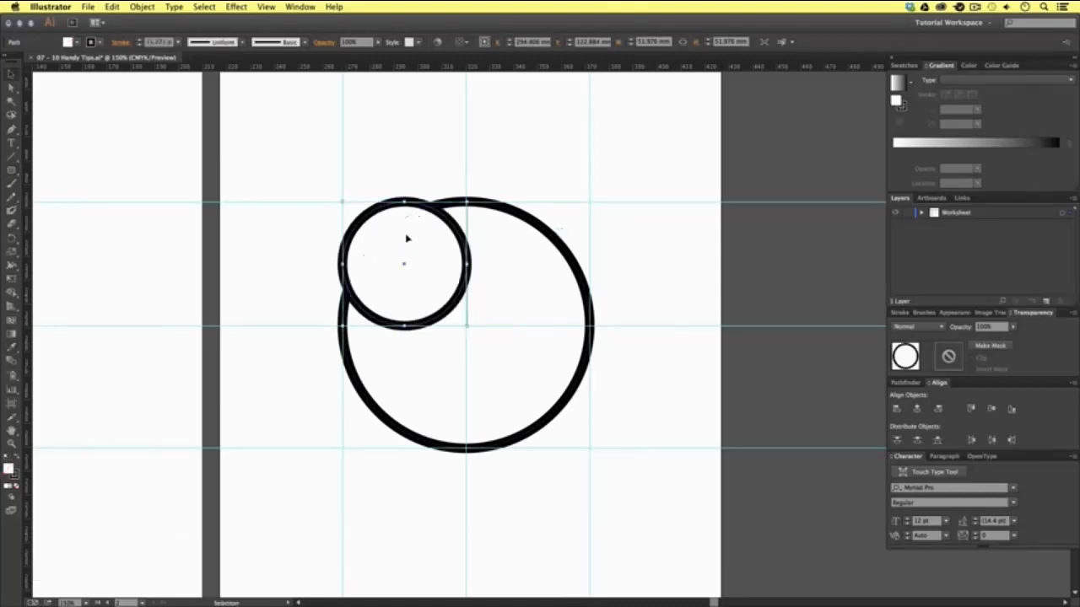
drag(406, 238, 480, 295)
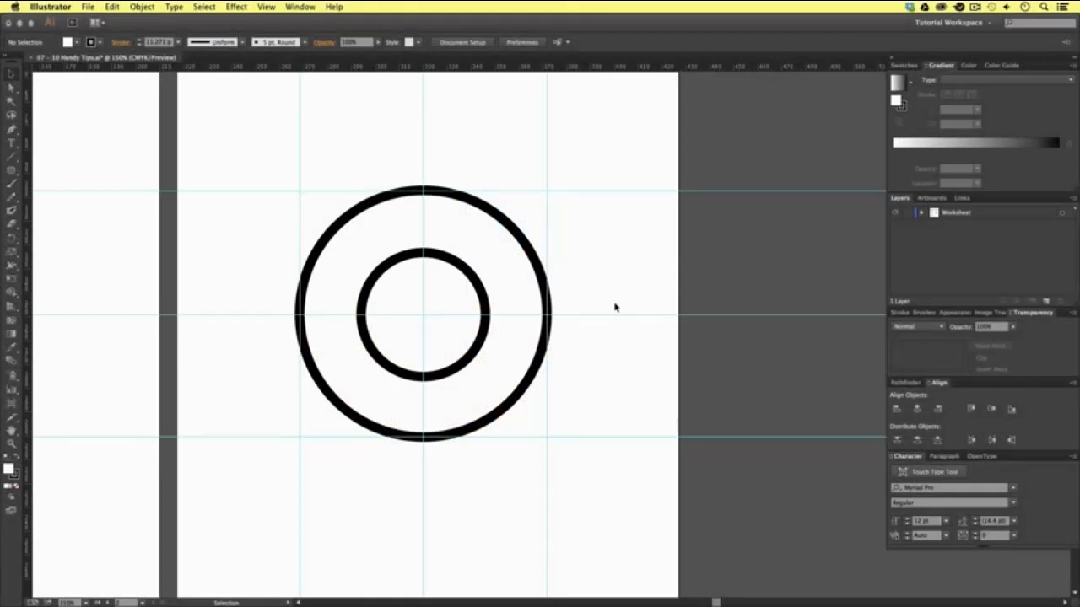
- Select both circles, hide the guides and show the bounding box
drag(605, 231, 459, 299)
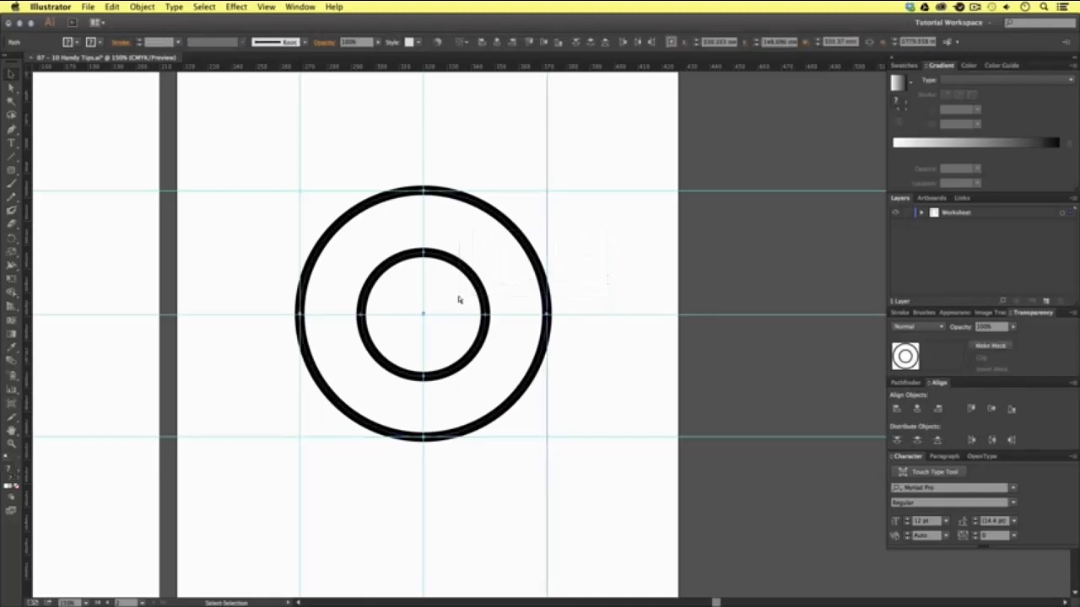
key(super+semicolon)
key(super+shift+b)
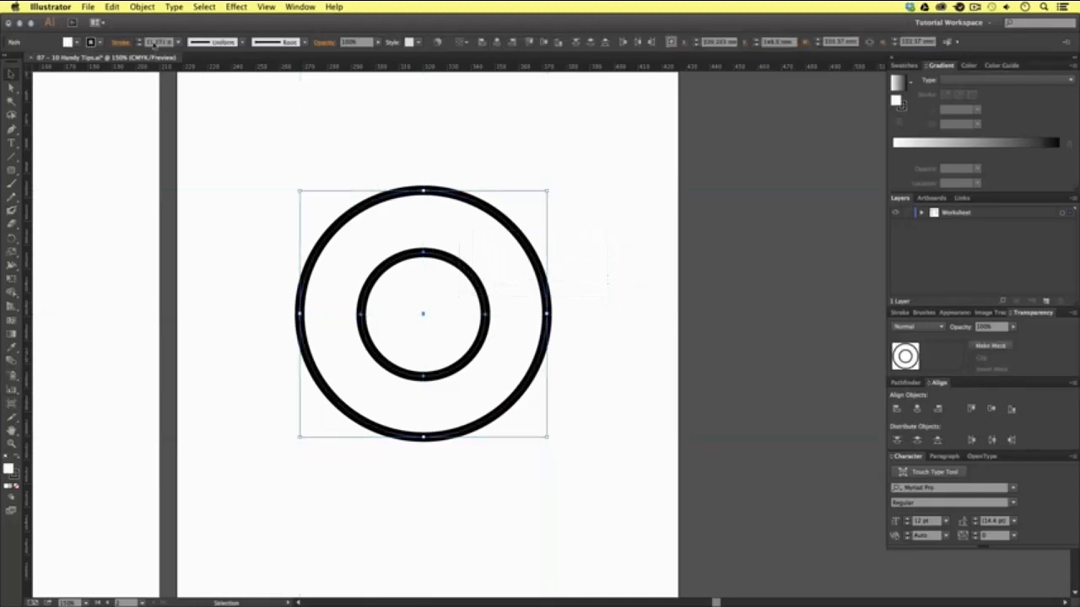
- Increase both circles' stroke weight to 21 pt
click(140, 41)
click(139, 41)
click(139, 41)
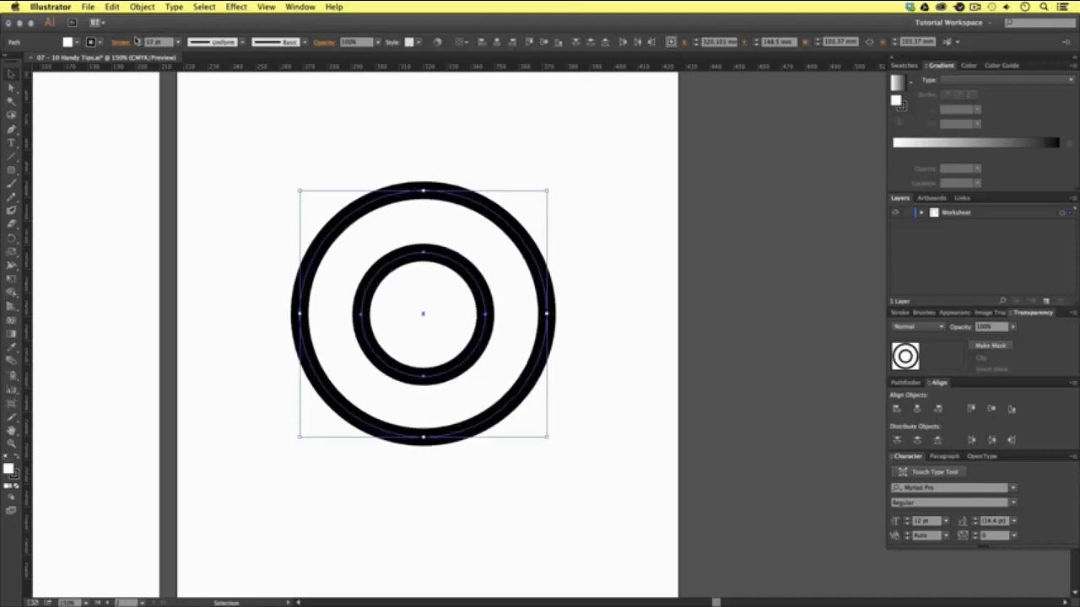
- Scale both circles proportionally about their center with the Scale tool, smaller and larger, ending with the outer circle about 140 mm wide
click(11, 253)
drag(579, 498, 534, 439)
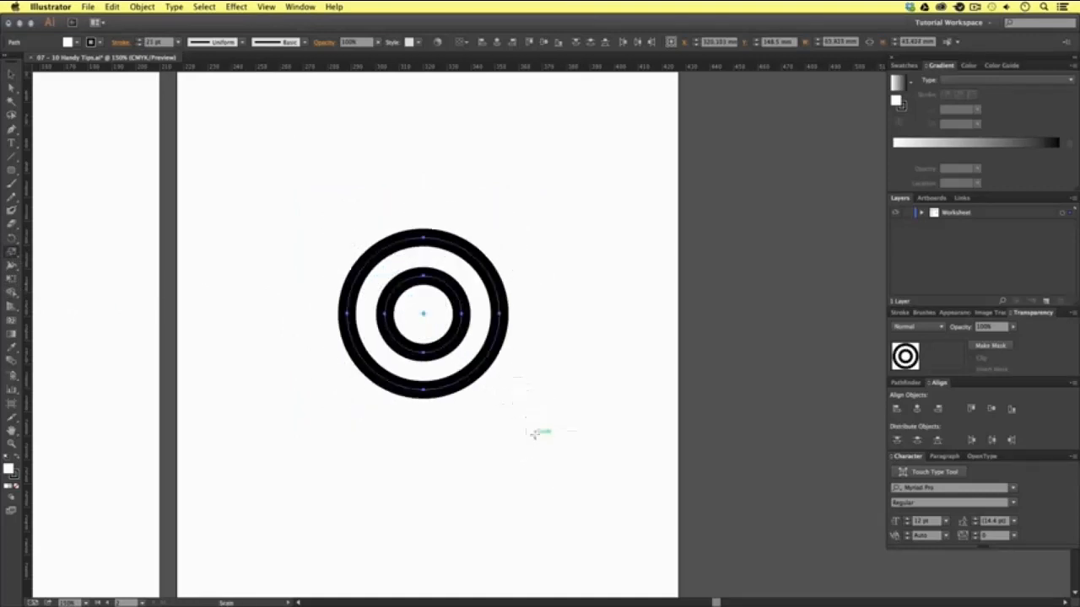
drag(504, 406, 646, 535)
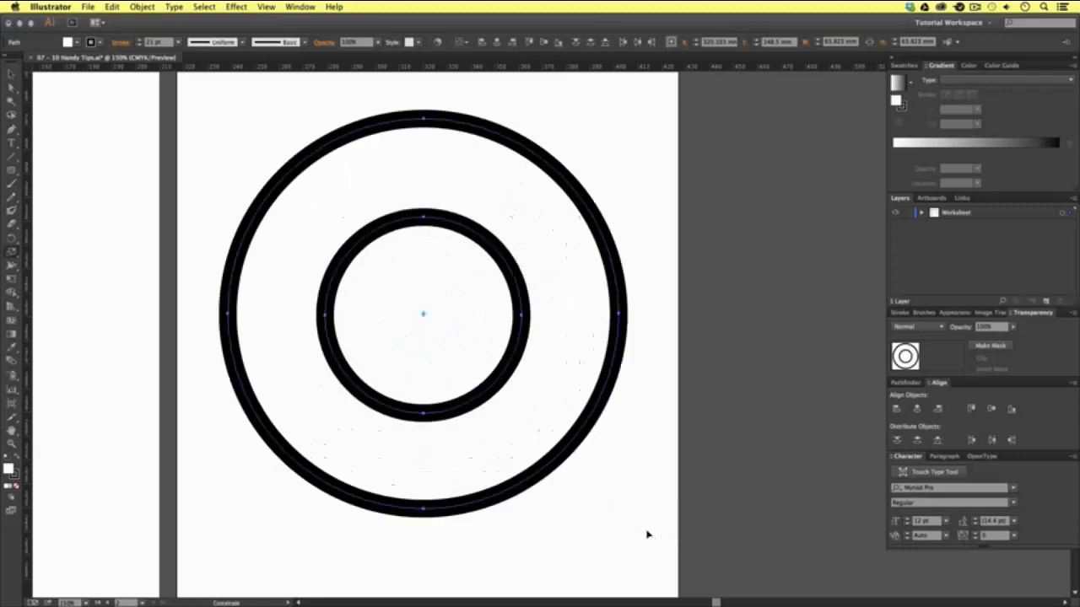
drag(634, 492, 648, 522)
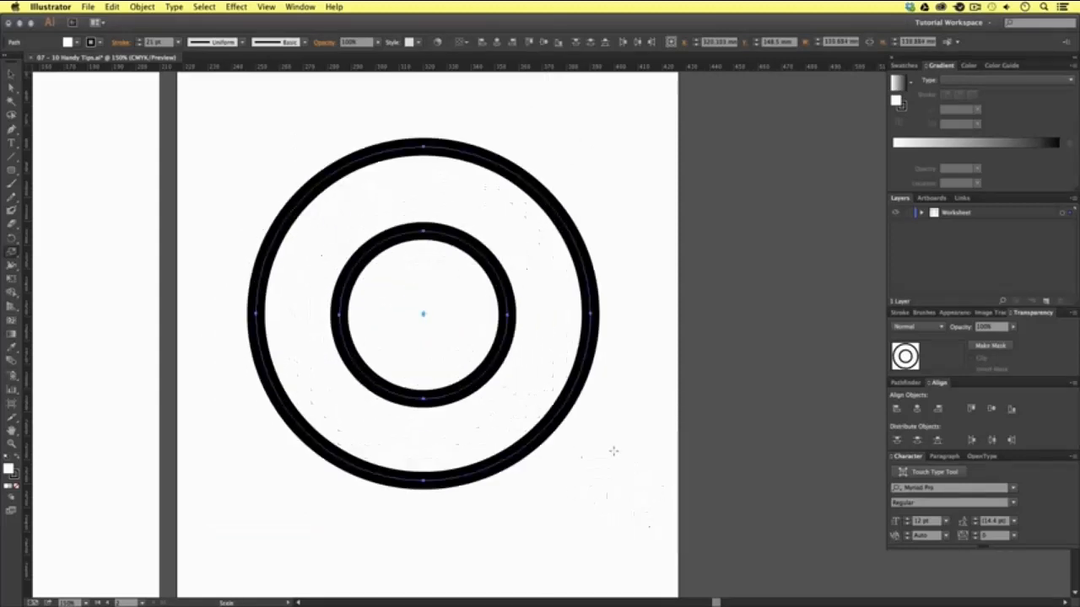
key(v)
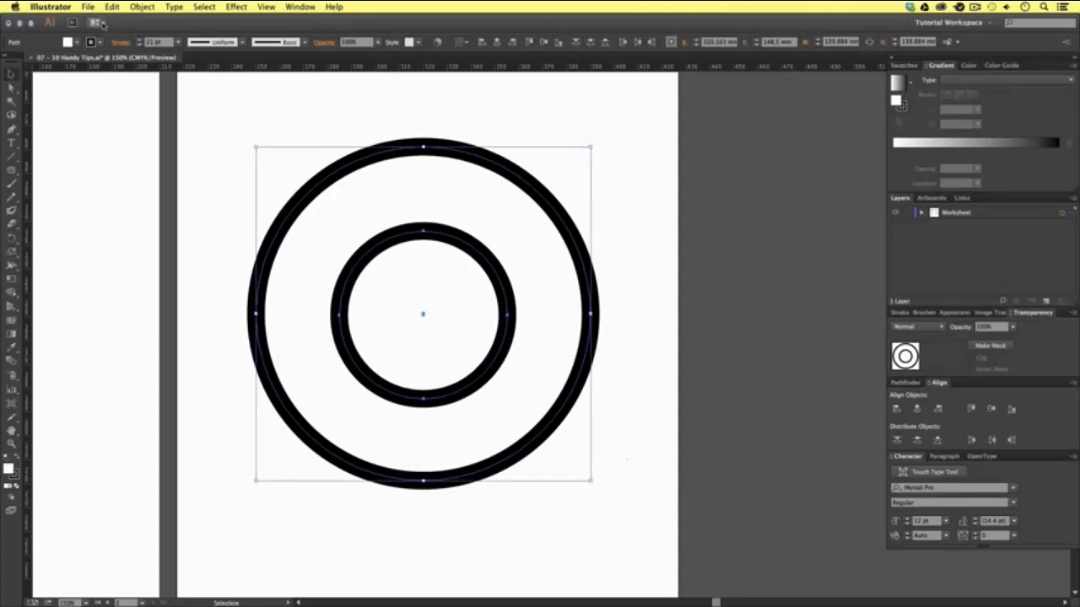
- Enable Scale Strokes & Effects in the general preferences
click(53, 7)
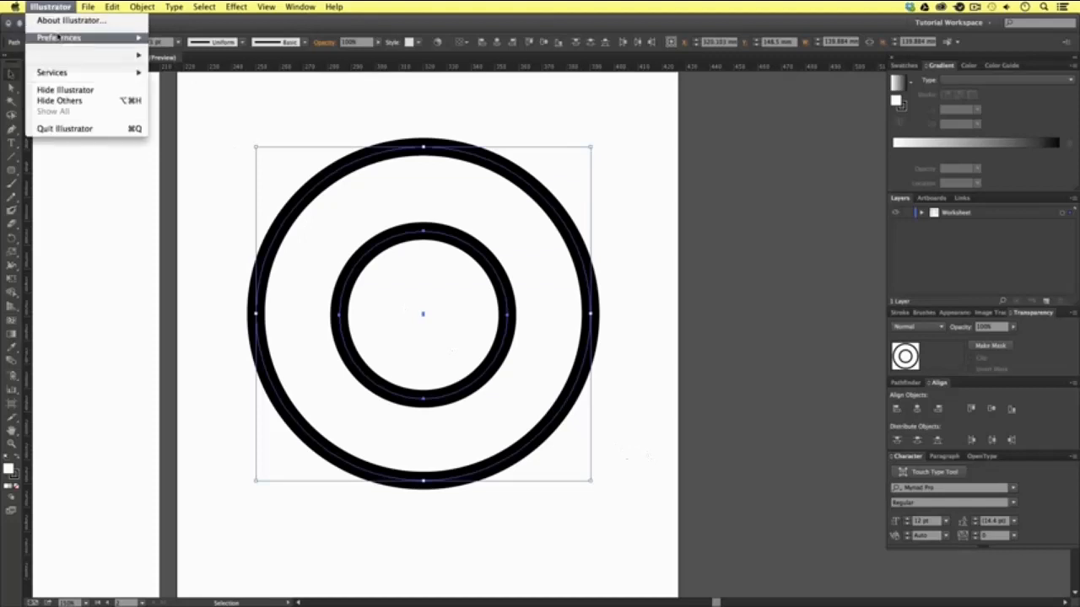
mouse_move(59, 37)
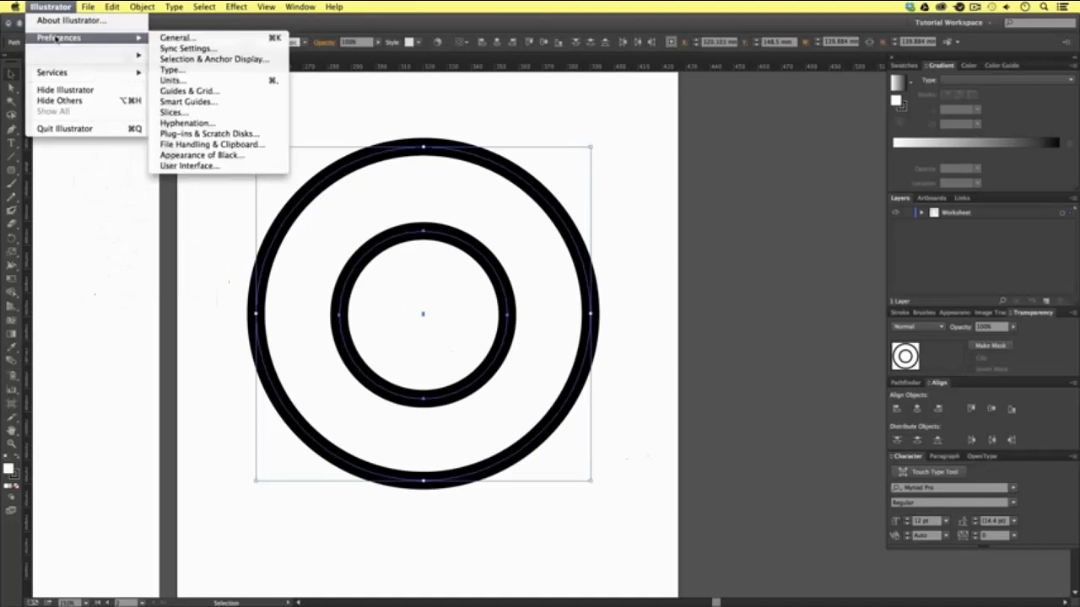
click(200, 39)
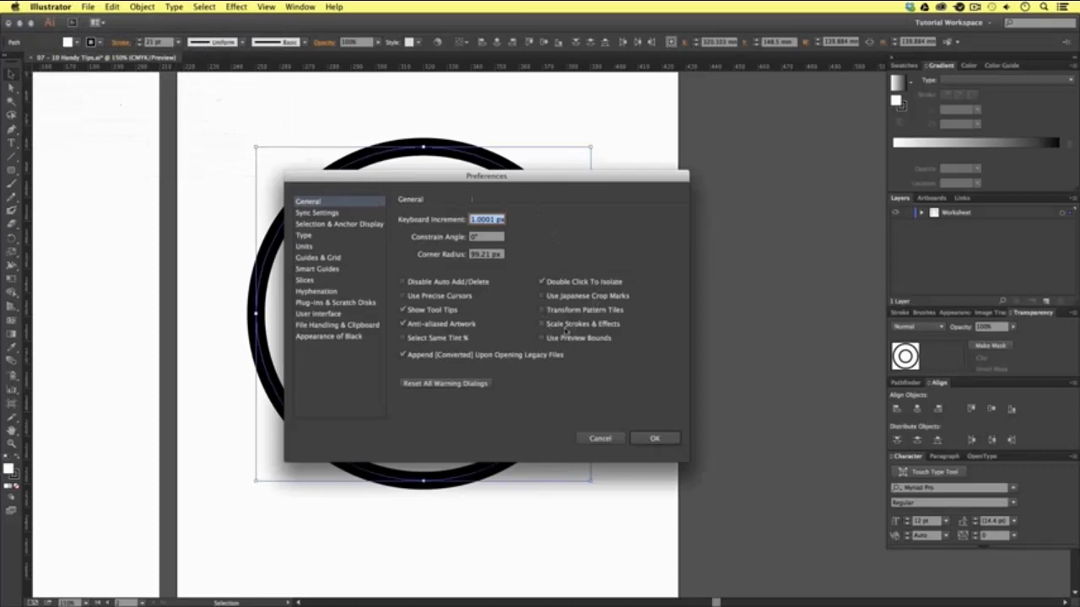
click(542, 325)
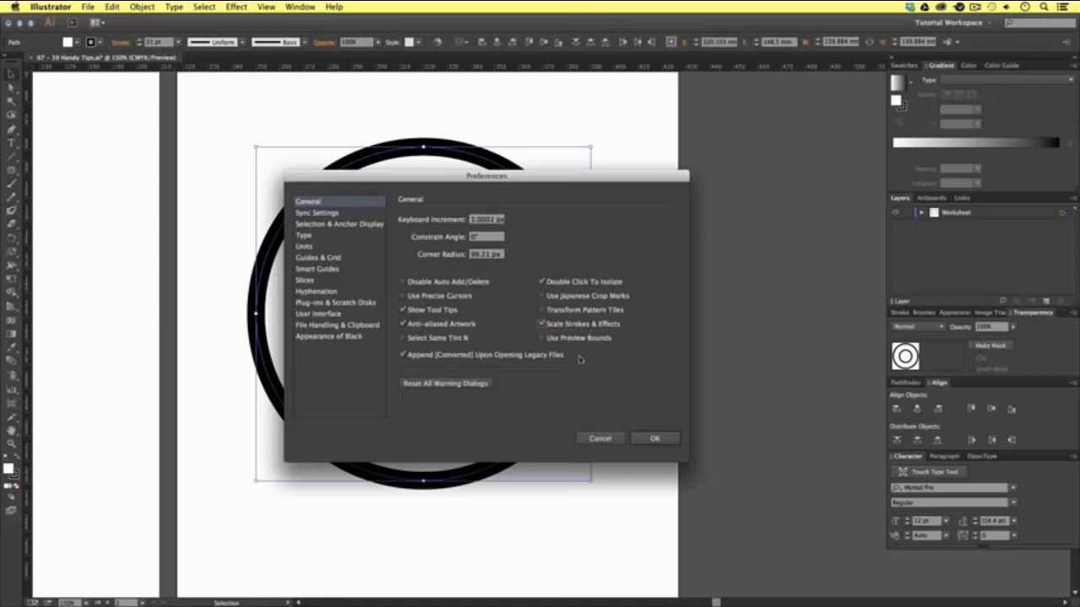
click(655, 439)
- Scale both circles down about their center until their stroke is about 10.5 pt, and deselect them
drag(581, 510, 445, 364)
key(s)
drag(610, 526, 511, 416)
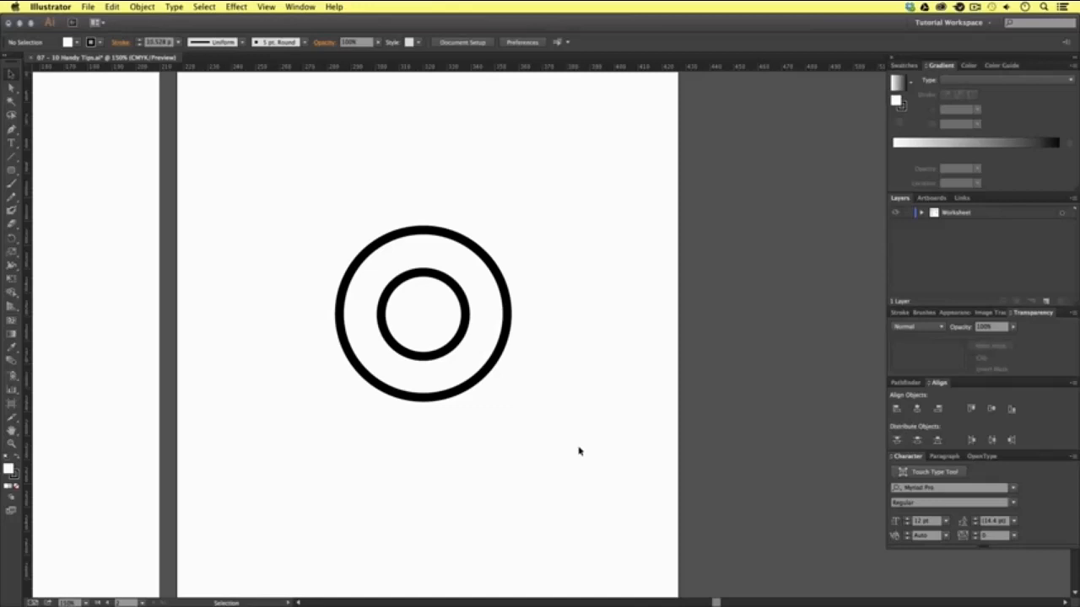
- Toggle the visibility of the interface panels off and on several times, ending with all panels shown
key(Tab)
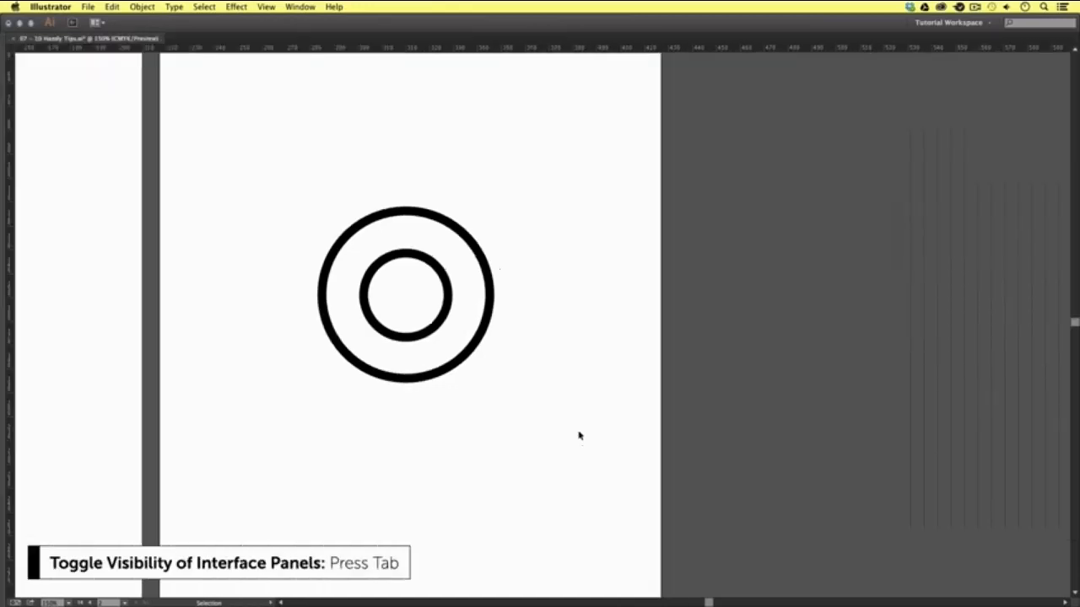
key(shift+Tab)
key(Tab)
key(Tab)
key(Tab)
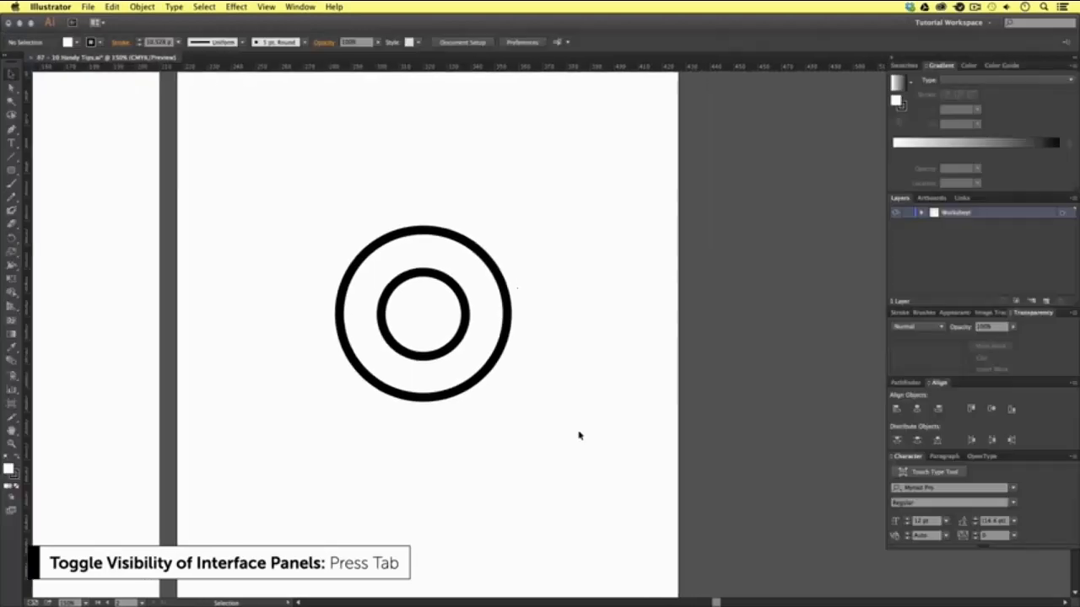
key(shift+Tab)
key(Tab)
key(Tab)
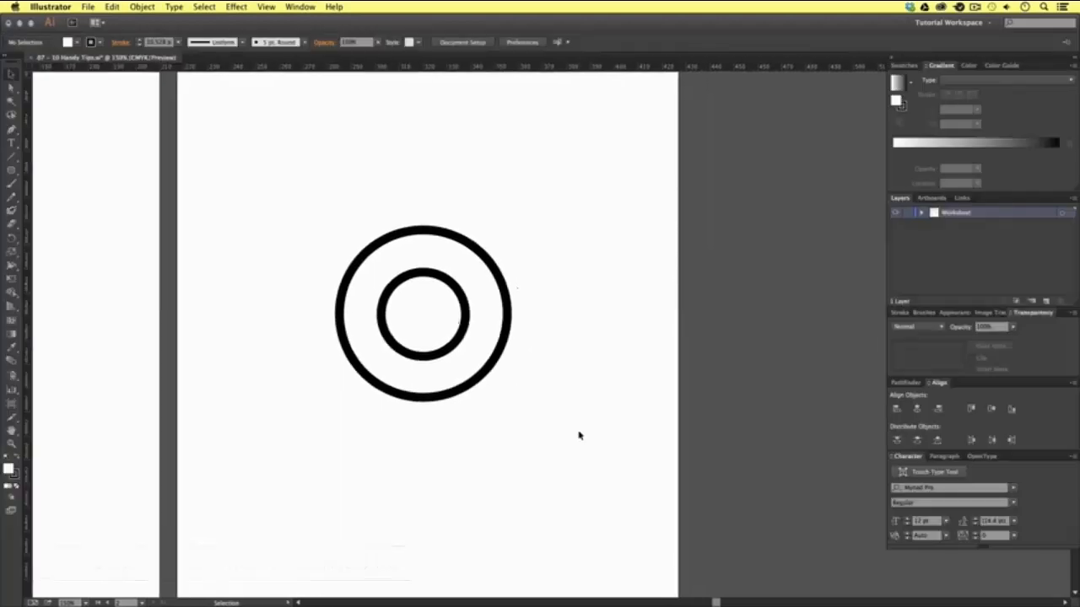
key(Tab)
key(Tab)
- Cycle through the full-screen modes, hide the rulers and return to the normal screen mode
key(f)
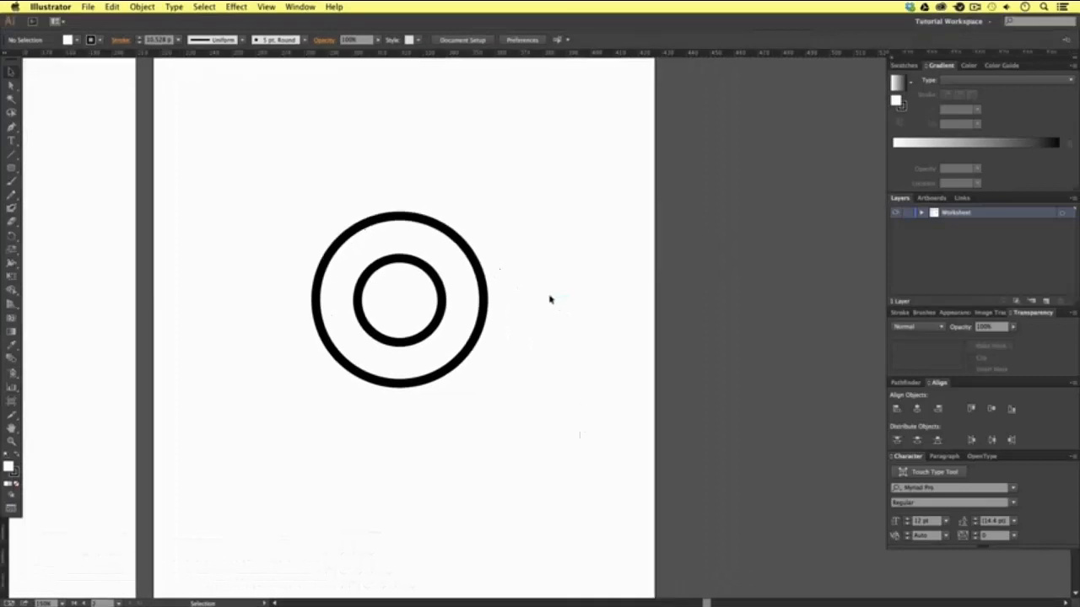
key(f)
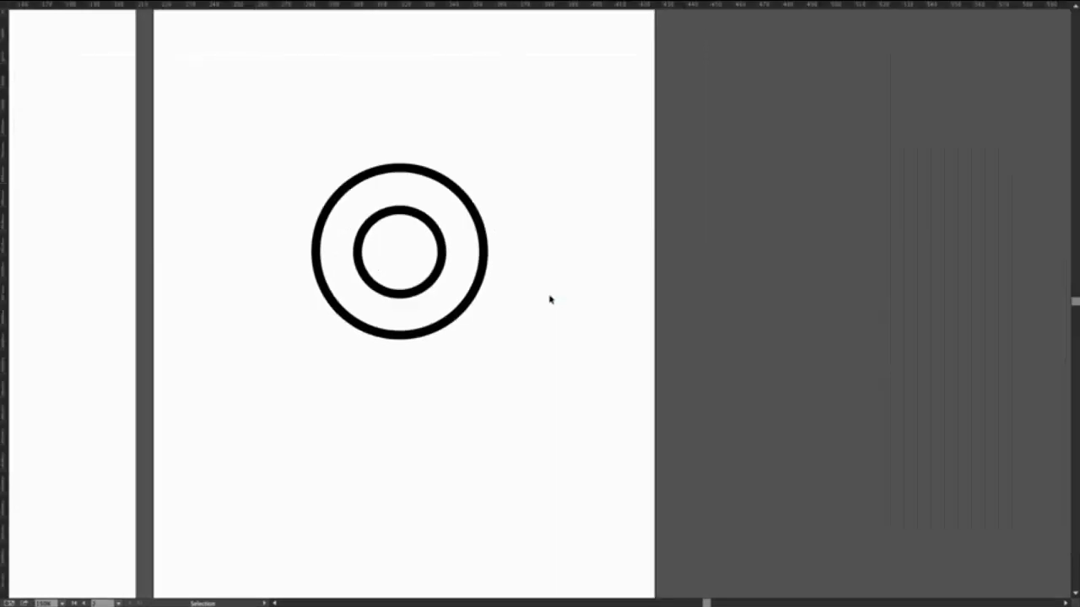
key(ctrl+r)
key(space)
drag(512, 281, 562, 296)
key(f)
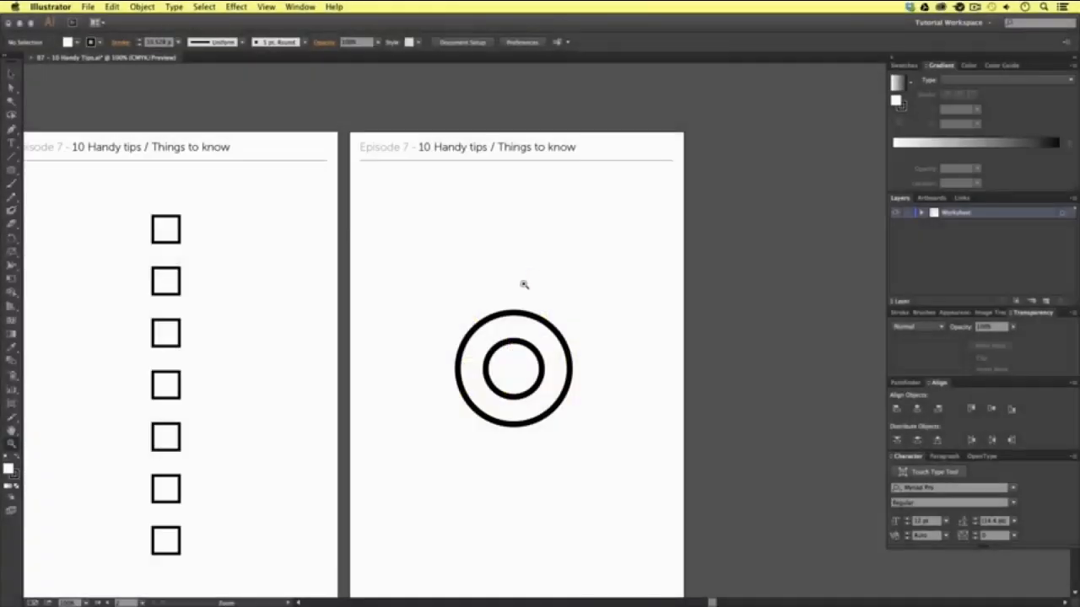
- Toggle the document grid on and off, ending with it shown behind both artboards
scroll(522, 284, left, 5)
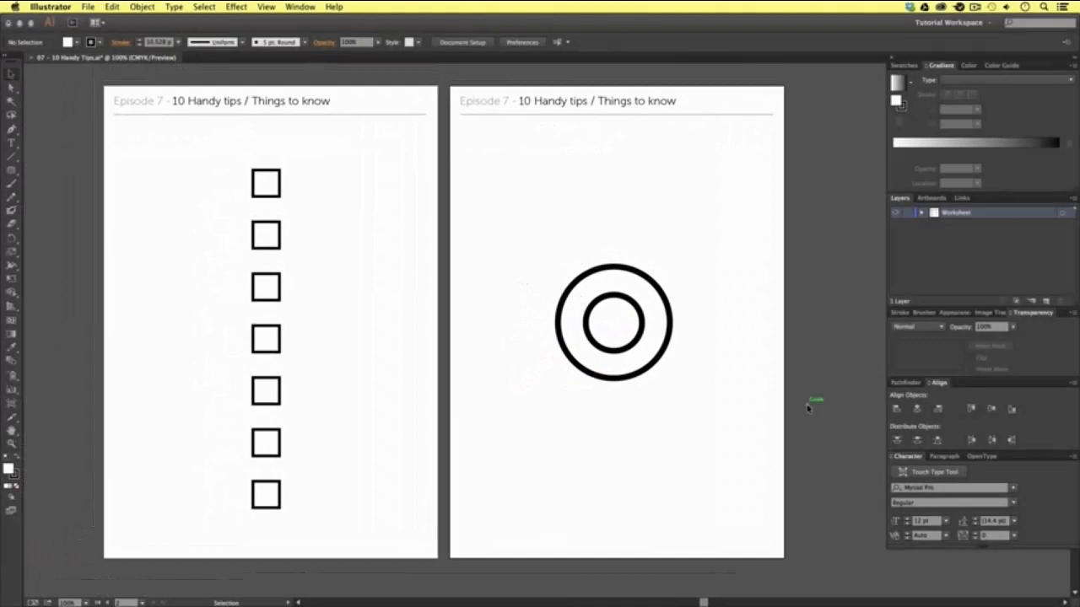
key(super+apostrophe)
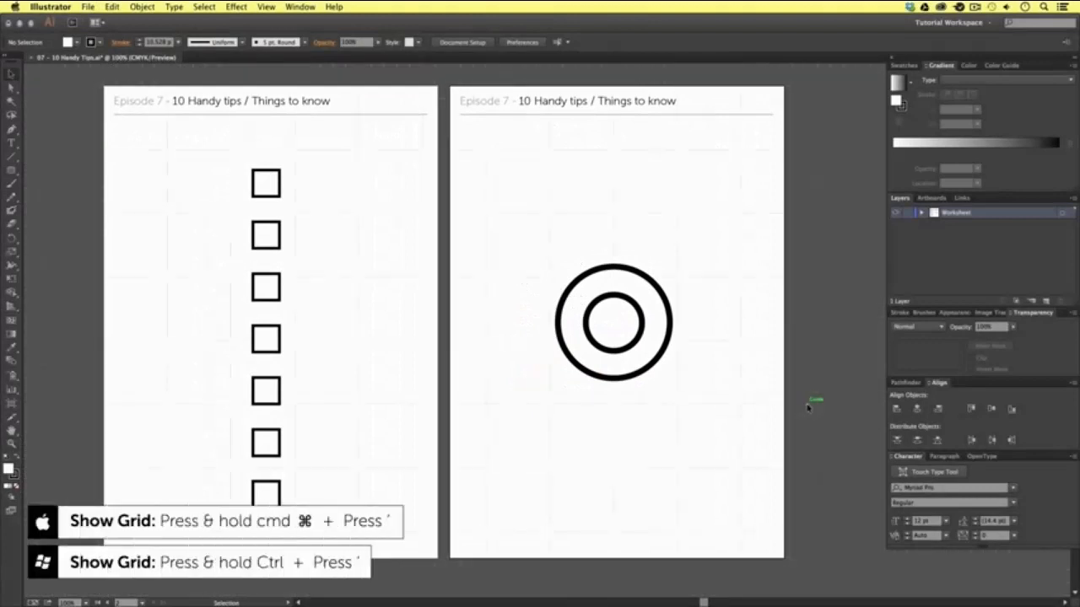
key(super+apostrophe)
click(267, 7)
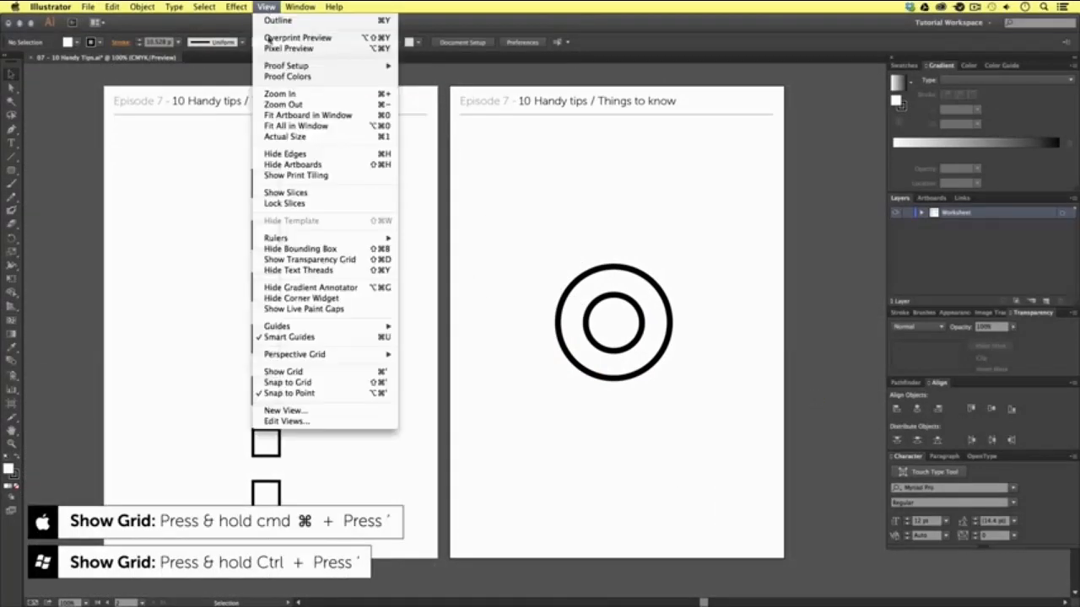
click(287, 372)
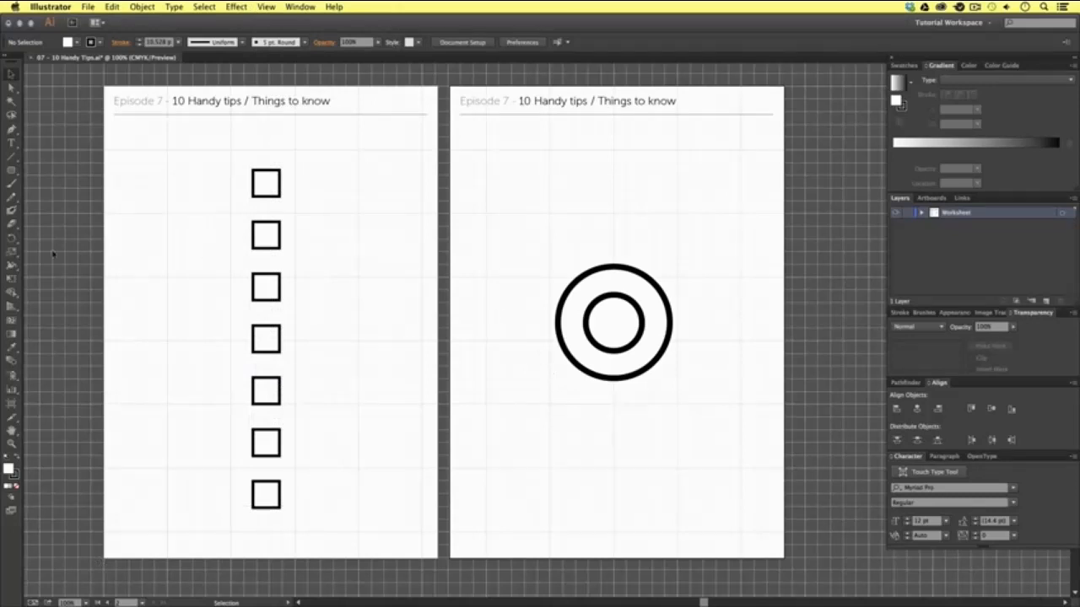
- Review the grid color, style, gridline spacing and subdivisions in the Guides & Grid preferences, and accept the settings
click(51, 7)
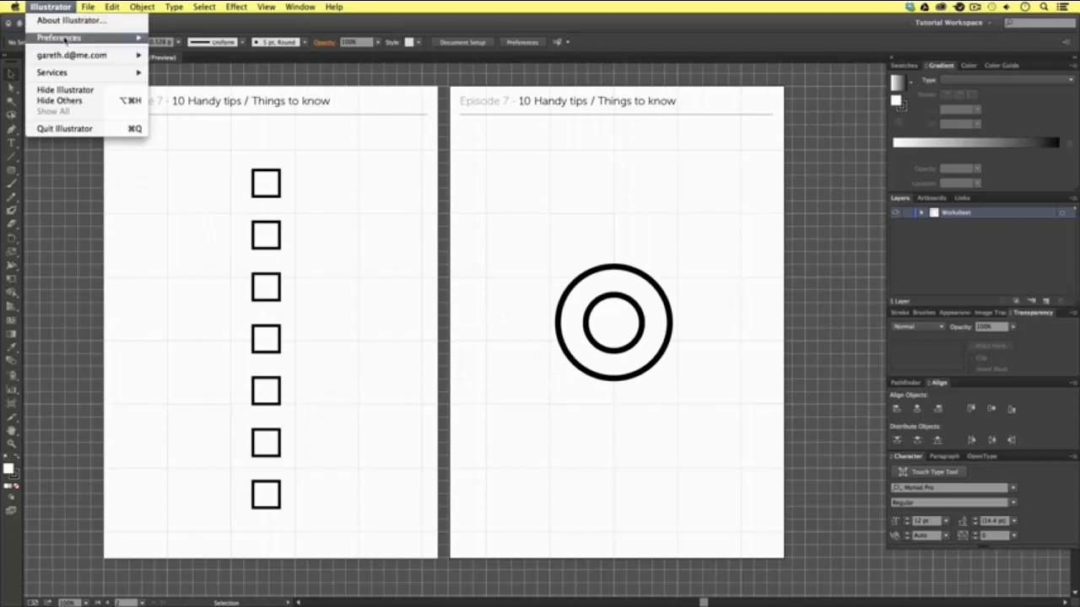
mouse_move(116, 40)
click(190, 90)
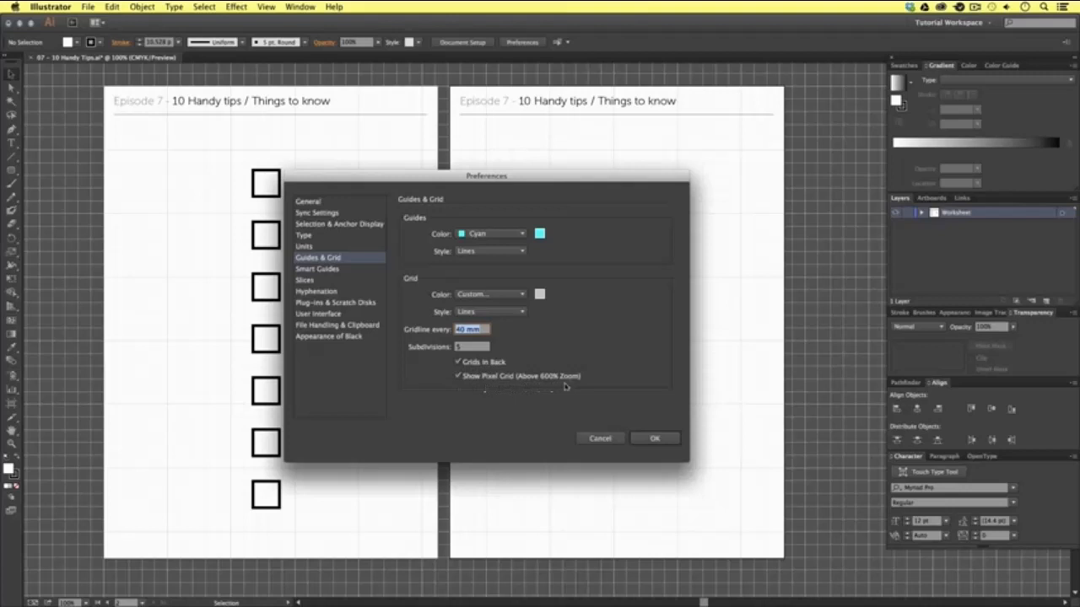
click(662, 441)
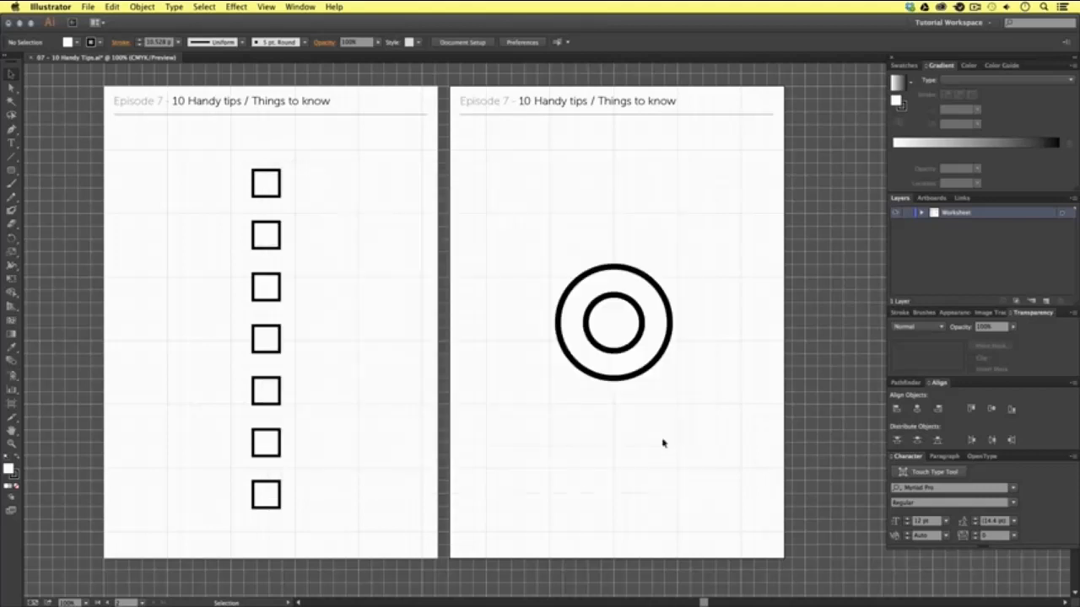
- Turn on Snap to Grid
click(265, 8)
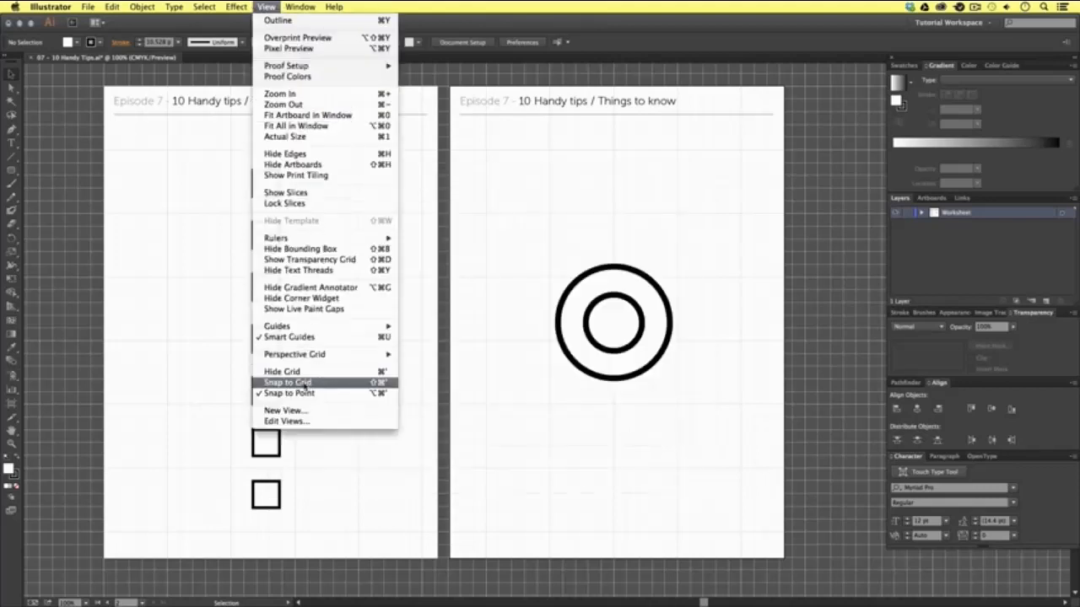
click(301, 387)
- Try moving the top square down and to the left with grid snapping, and undo the moves
key(z)
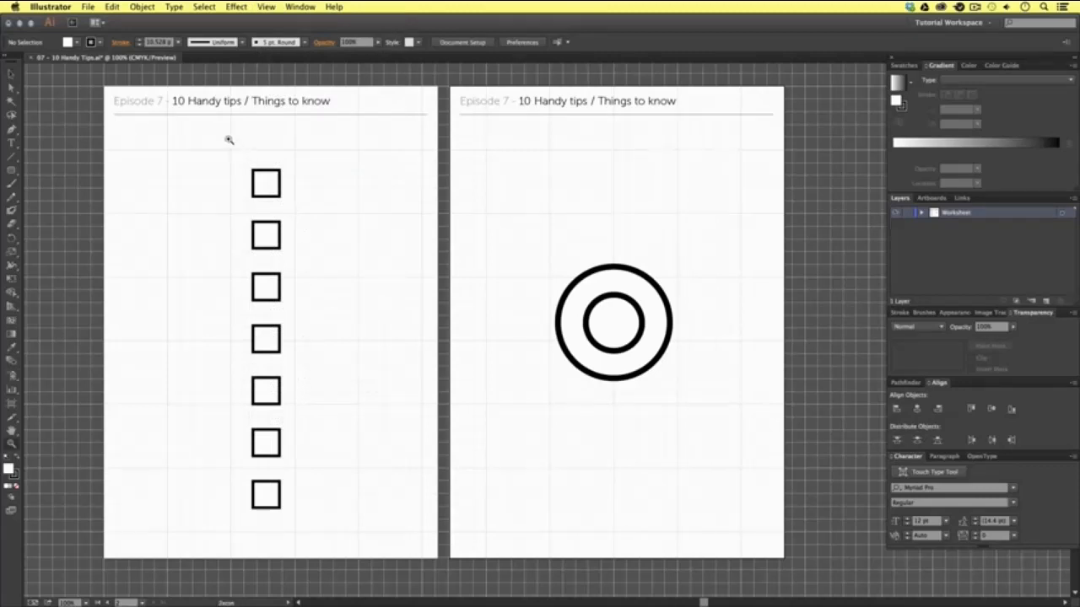
drag(230, 138, 344, 279)
scroll(507, 296, right, 2)
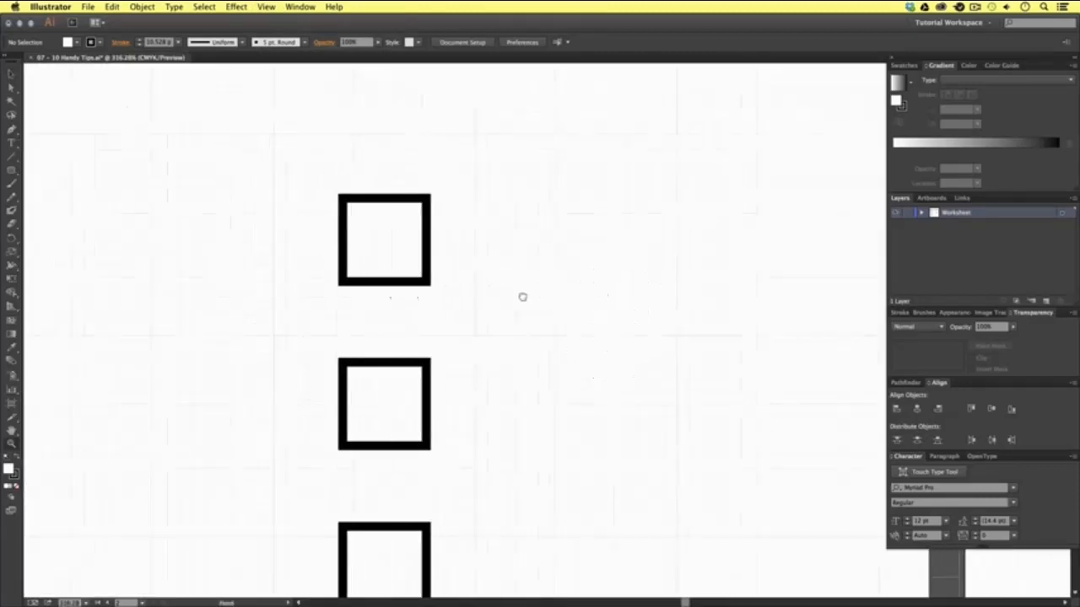
key(v)
click(402, 231)
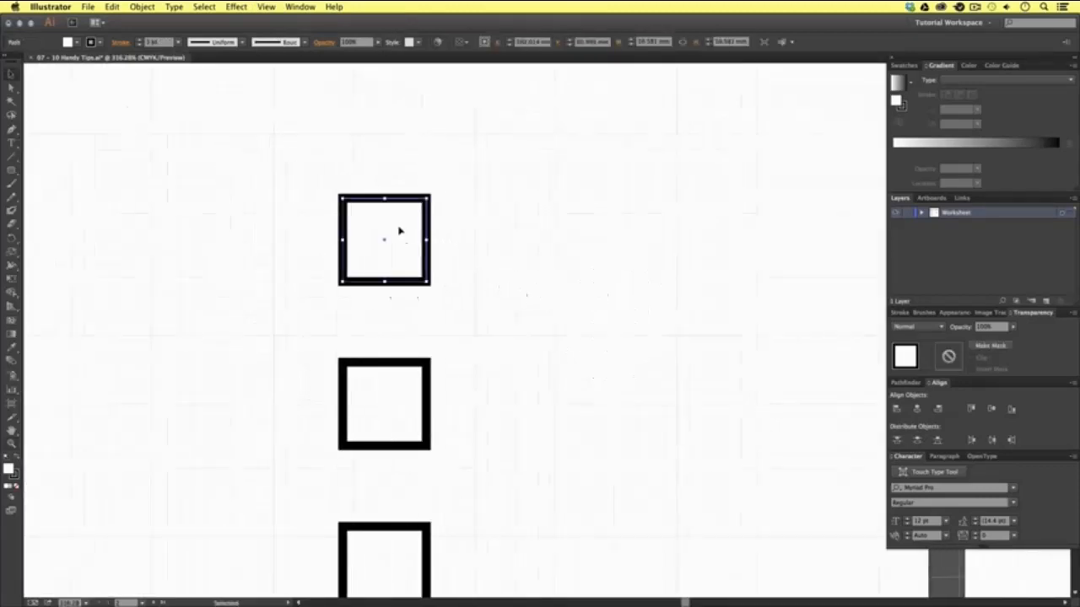
drag(400, 230, 368, 263)
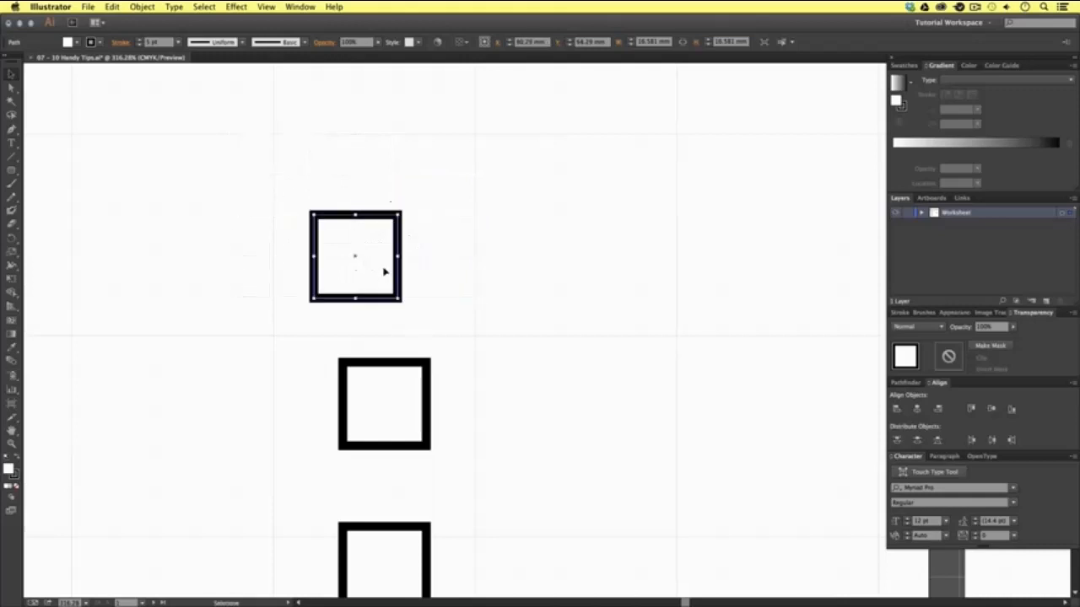
key(super+z)
key(super+z)
key(super+z)
key(super+z)
- Hide the document grid and deselect the top square
alt+super+click(600, 346)
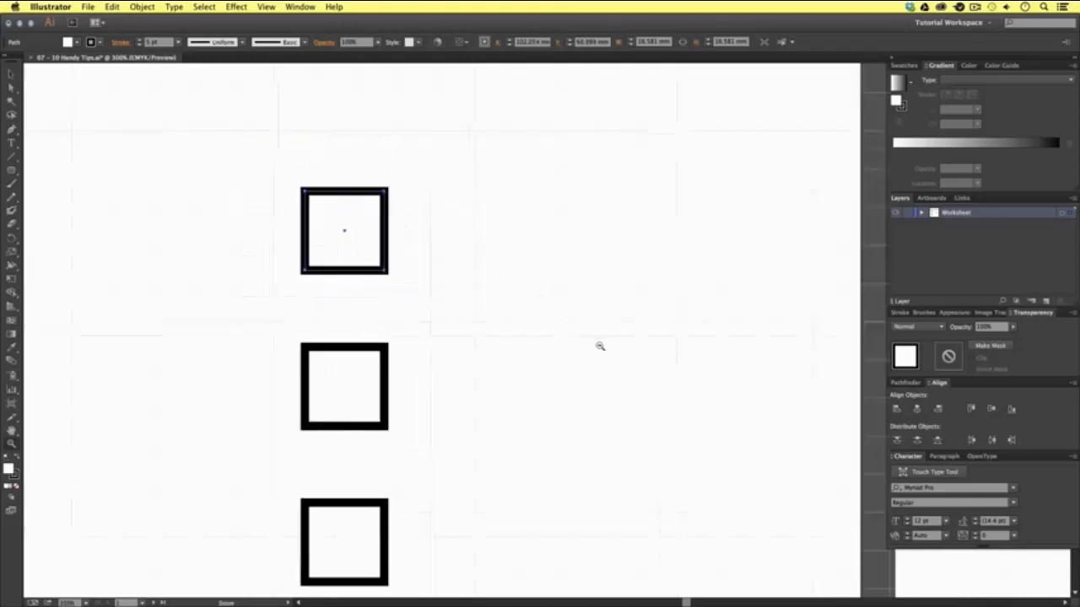
alt+super+click(600, 346)
alt+super+click(597, 360)
alt+super+click(588, 376)
drag(619, 391, 547, 336)
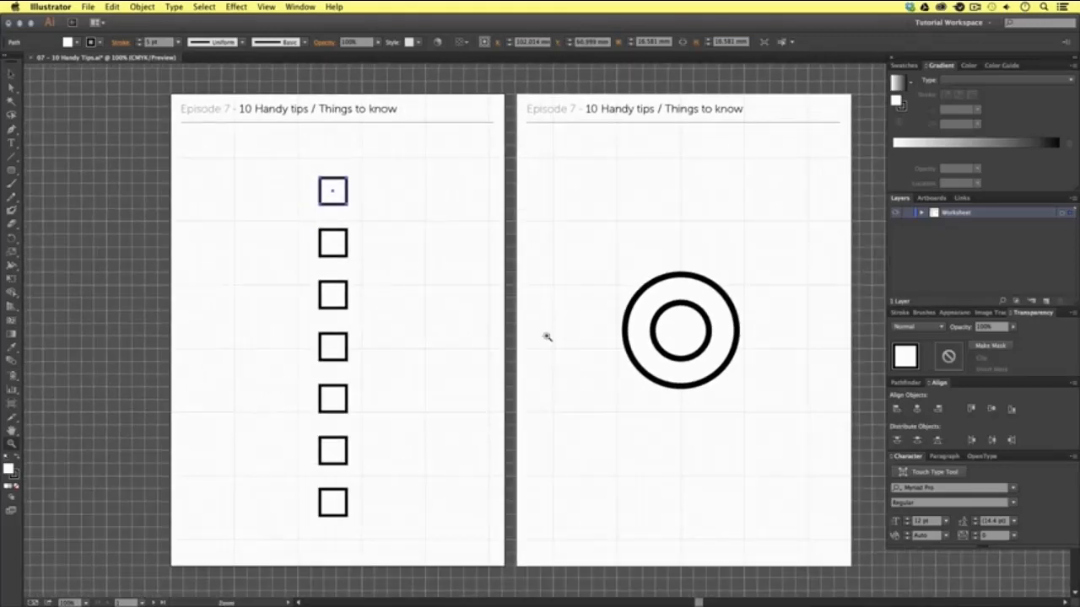
key(super+apostrophe)
click(547, 336)
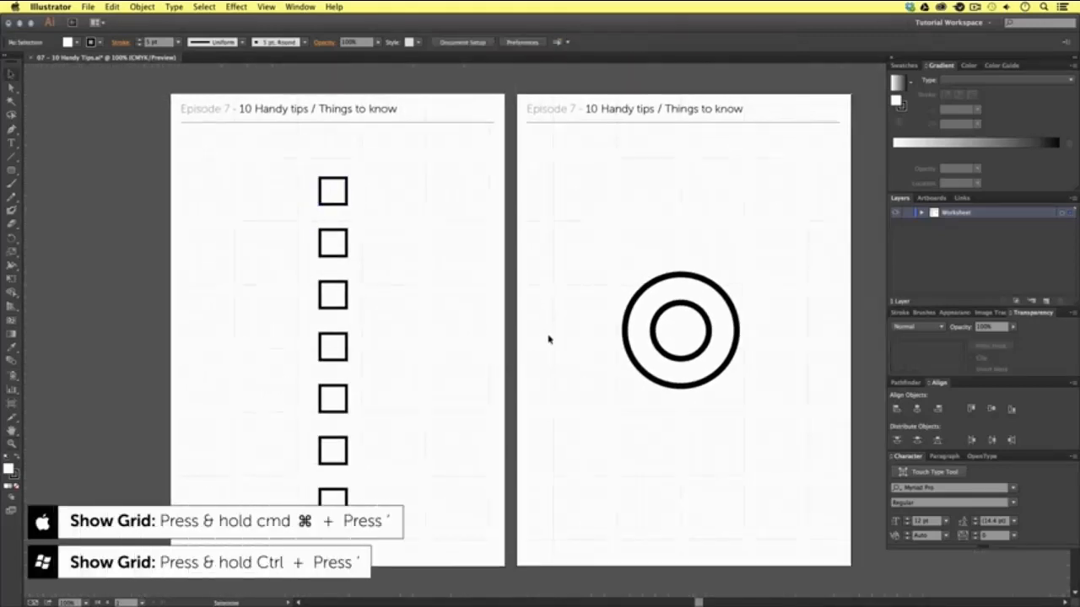
drag(564, 338, 542, 332)
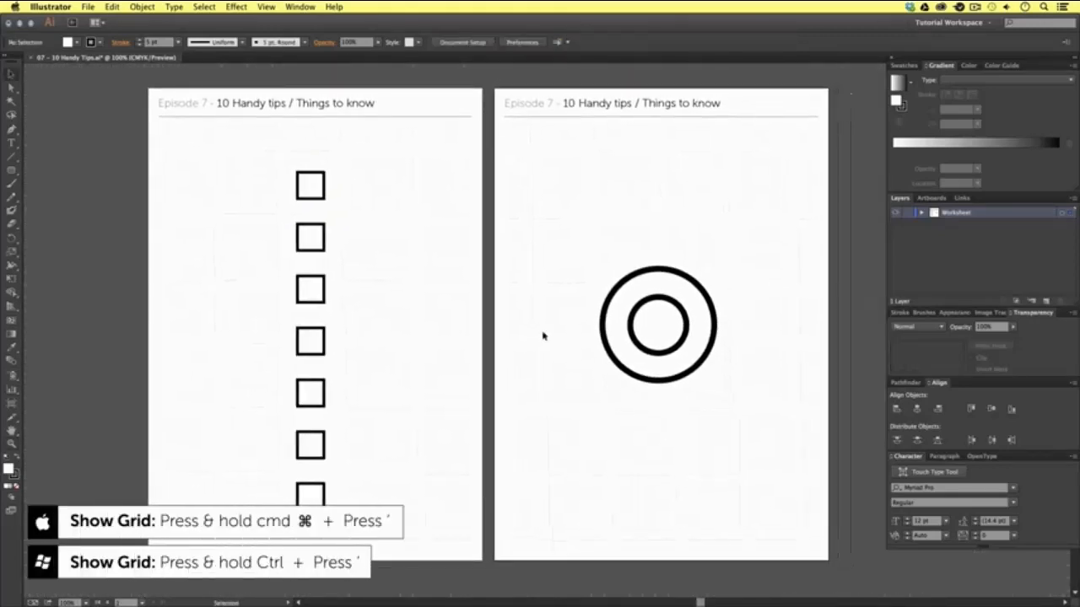